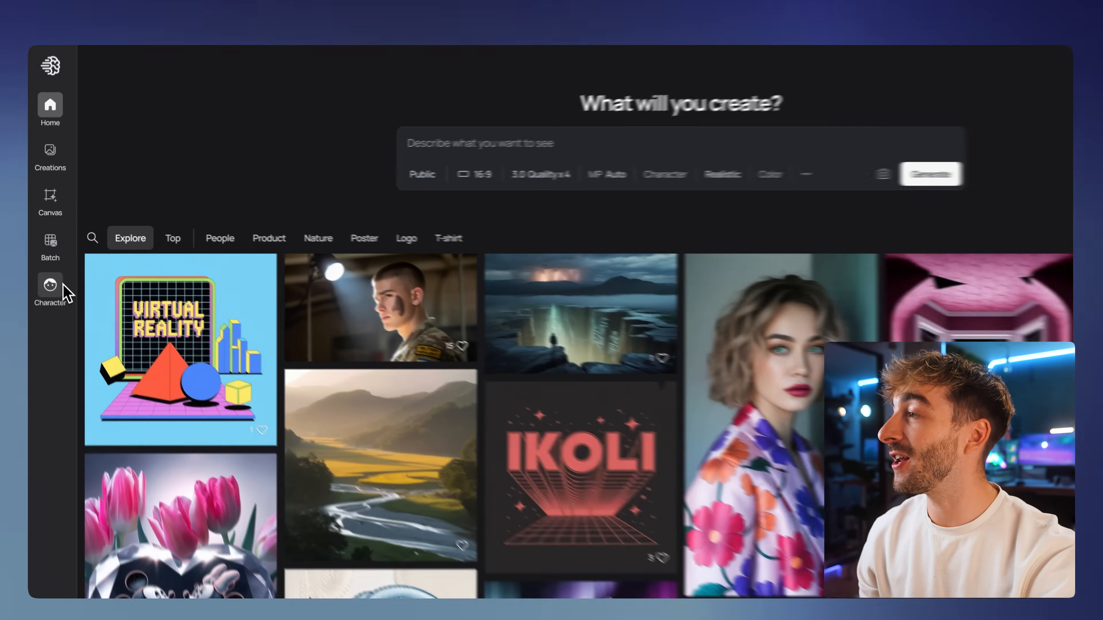
Create a new character by uploading the 2025 profile picture PNG from the IDEOGRAM folder, previewing the photo before opening it.
{"action": "left_click", "coordinate": [50, 269]}
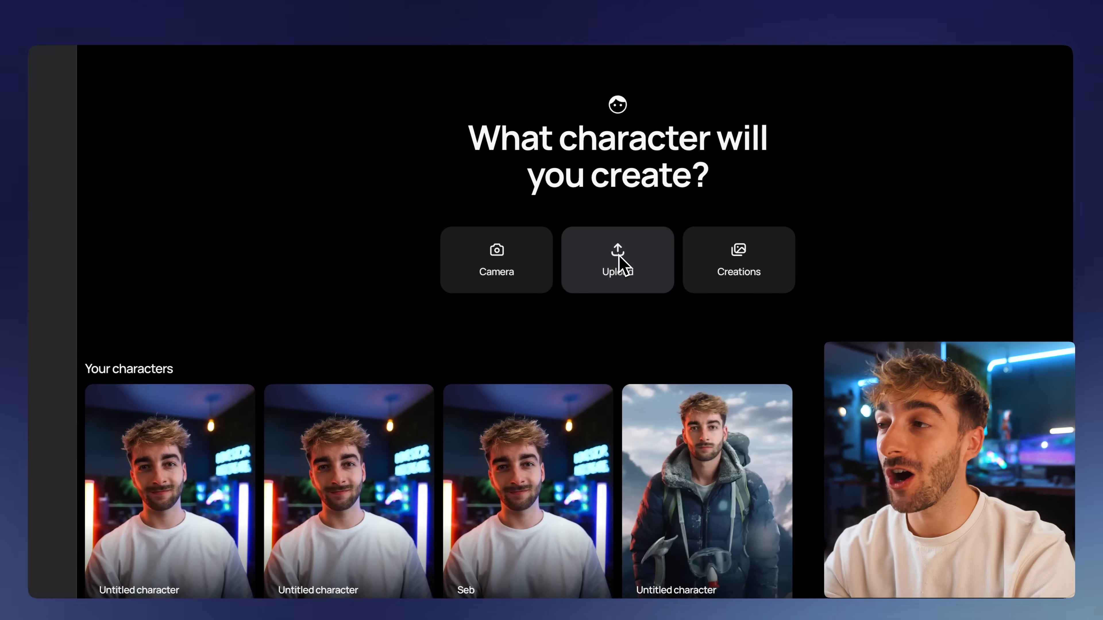
{"action": "left_click", "coordinate": [623, 264]}
{"action": "left_click", "coordinate": [510, 355]}
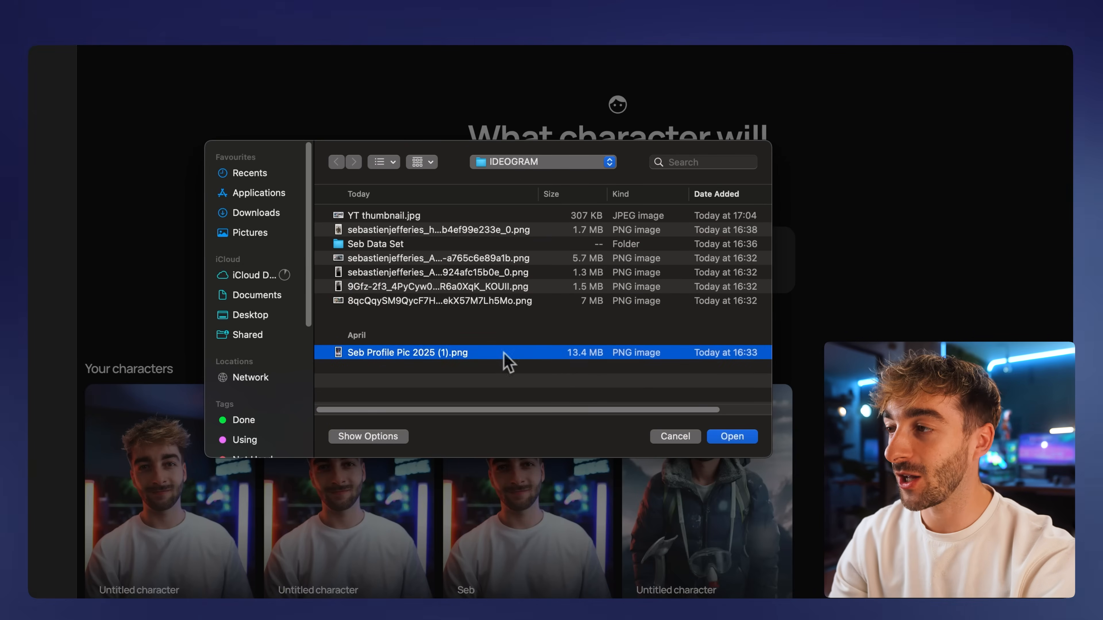
{"action": "key", "text": "space"}
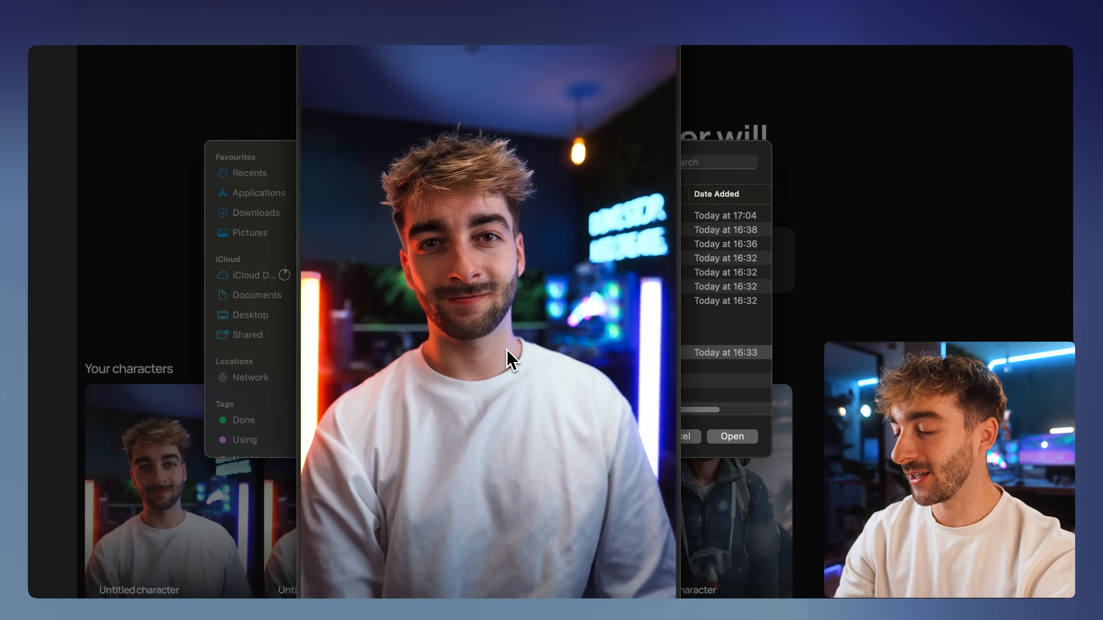
{"action": "key", "text": "space"}
{"action": "left_click", "coordinate": [726, 438]}
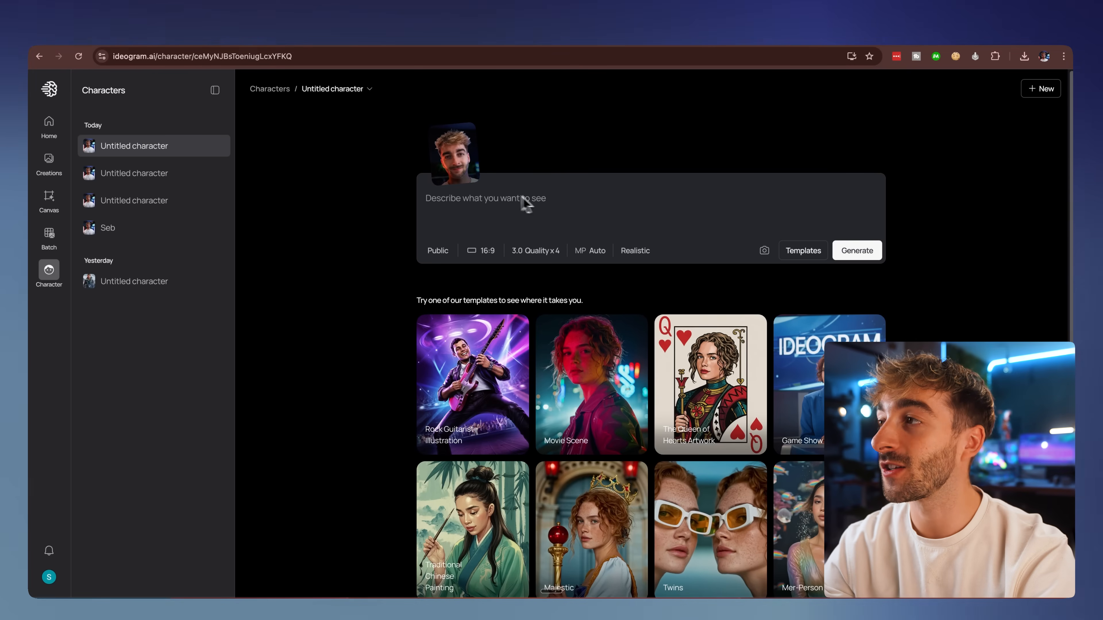
Try erasing the character's face mask over the neck and shirt collar, reset the mask, and save it.
{"action": "left_click", "coordinate": [463, 163]}
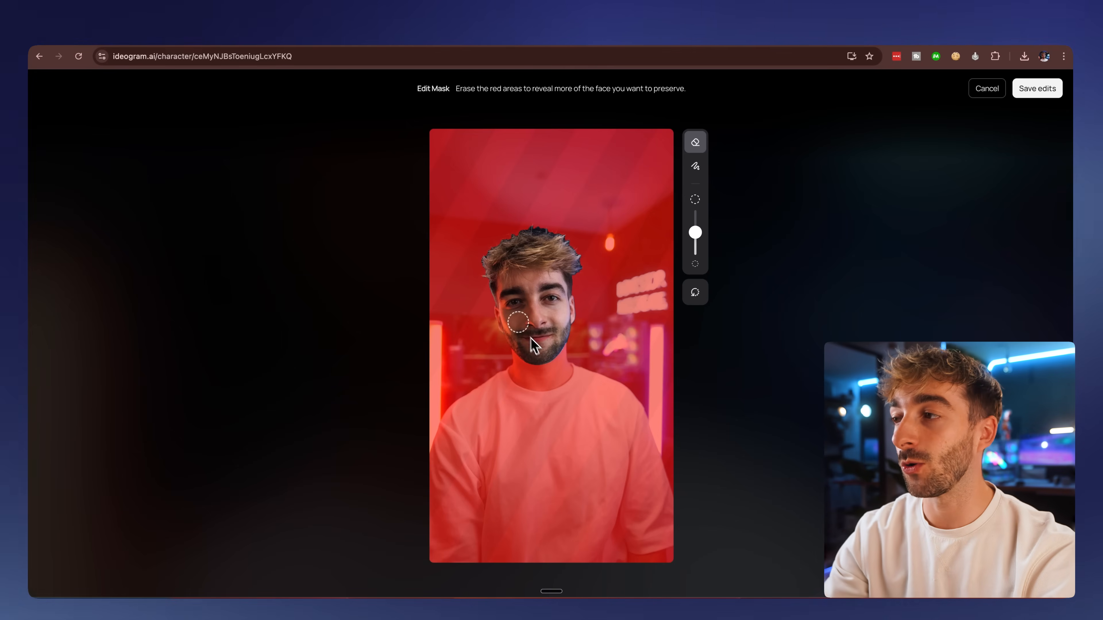
{"action": "left_click_drag", "start_coordinate": [541, 368], "coordinate": [551, 388]}
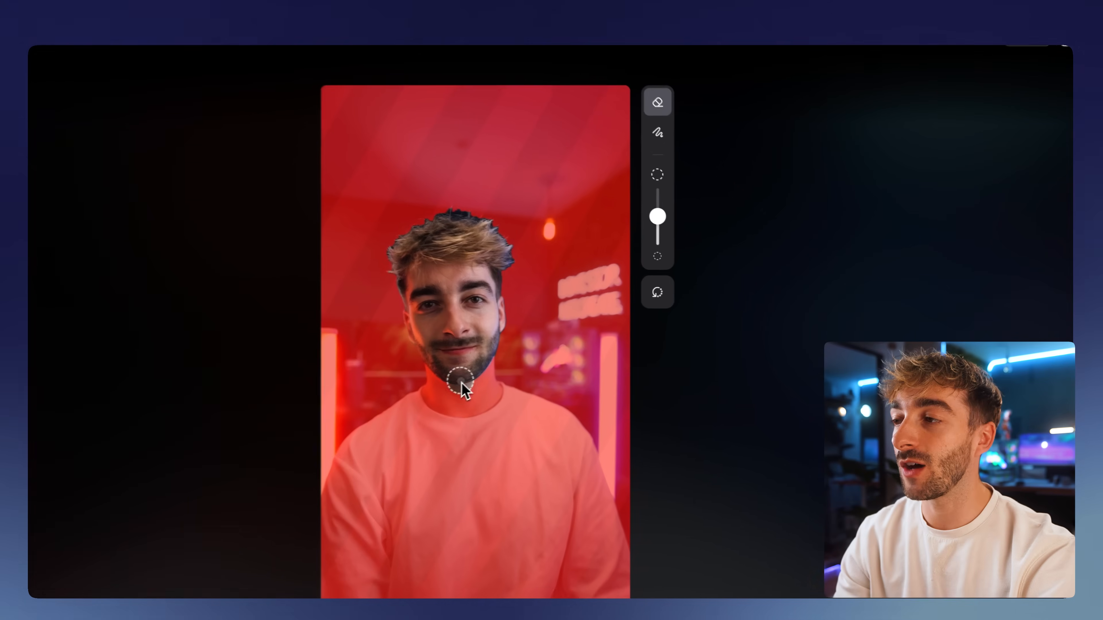
{"action": "mouse_move", "coordinate": [422, 425]}
{"action": "left_mouse_down"}
{"action": "mouse_move", "coordinate": [452, 445]}
{"action": "mouse_move", "coordinate": [485, 421]}
{"action": "mouse_move", "coordinate": [467, 431]}
{"action": "mouse_move", "coordinate": [486, 406]}
{"action": "mouse_move", "coordinate": [452, 376]}
{"action": "mouse_move", "coordinate": [481, 446]}
{"action": "left_mouse_up"}
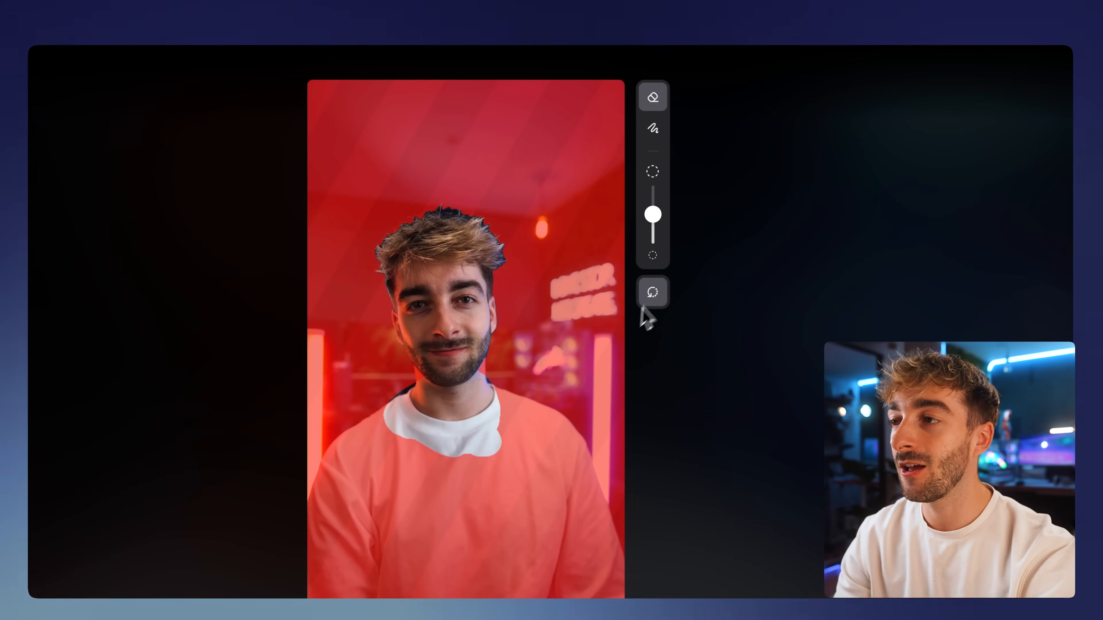
{"action": "left_click", "coordinate": [652, 292]}
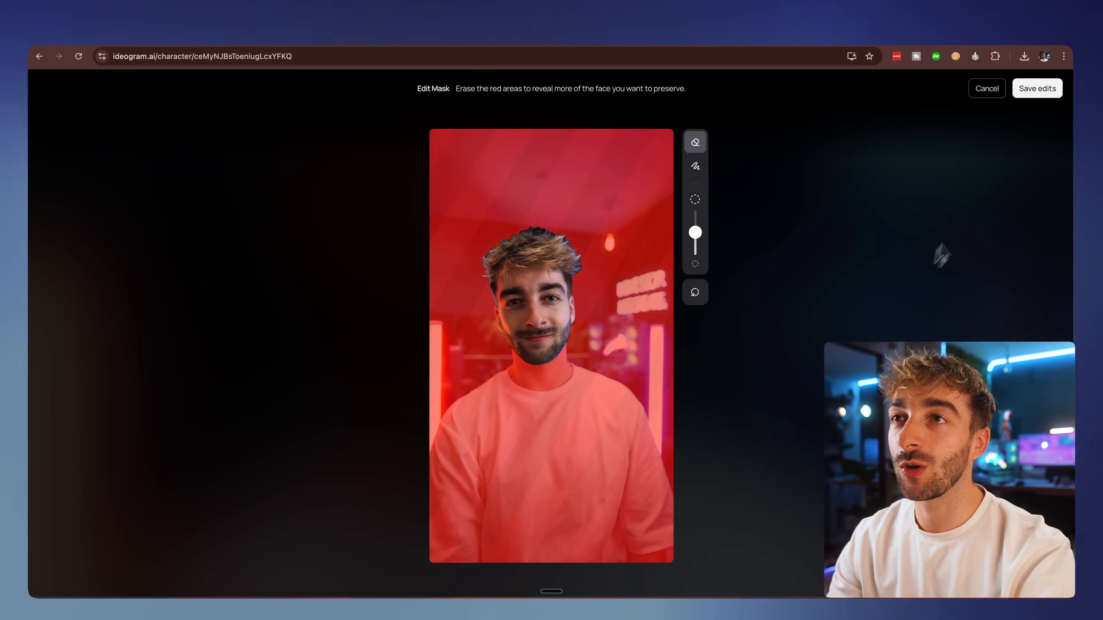
{"action": "left_click", "coordinate": [1038, 89]}
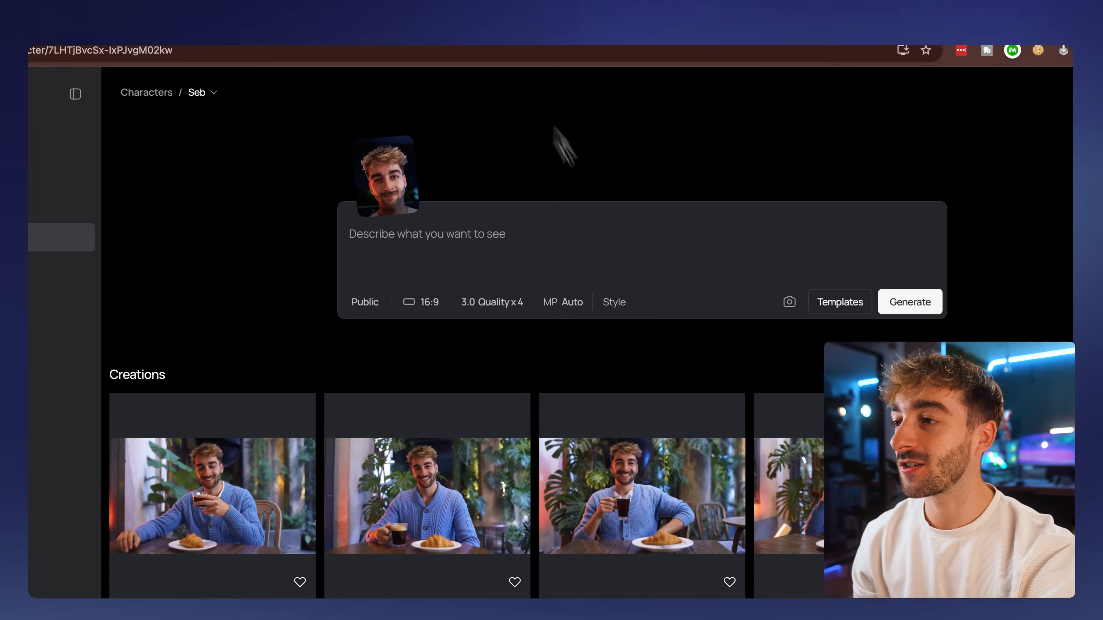
Browse the creations of the existing named character and open the mountaineer image with the ice axe and diving mask.
{"action": "scroll", "coordinate": [690, 365], "scroll_direction": "down", "scroll_amount": 10}
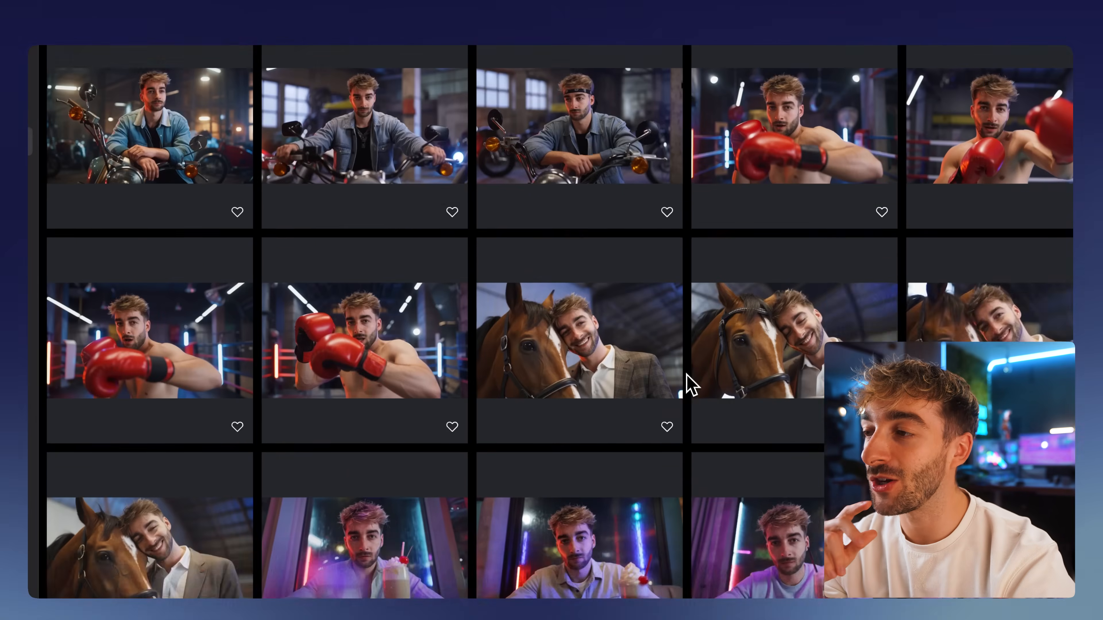
{"action": "scroll", "coordinate": [689, 384], "scroll_direction": "down", "scroll_amount": 10}
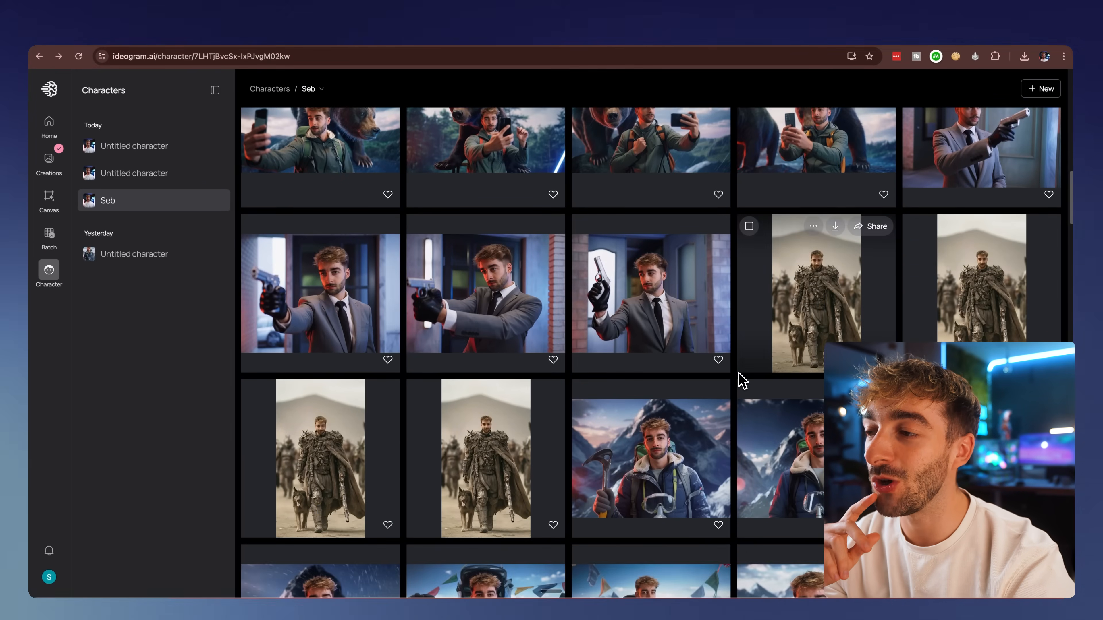
{"action": "scroll", "coordinate": [742, 380], "scroll_direction": "down", "scroll_amount": 1}
{"action": "left_click", "coordinate": [712, 417]}
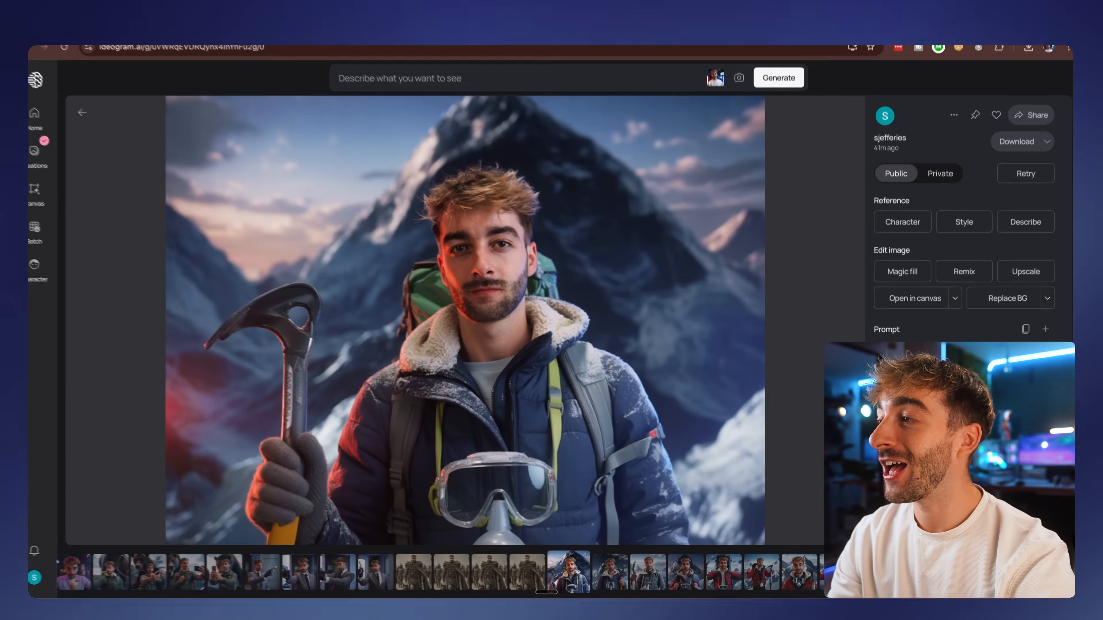
Examine the other generated images one by one, from the armoured warrior to the milkshake scene, and return to the creations grid.
{"action": "key", "text": "Left"}
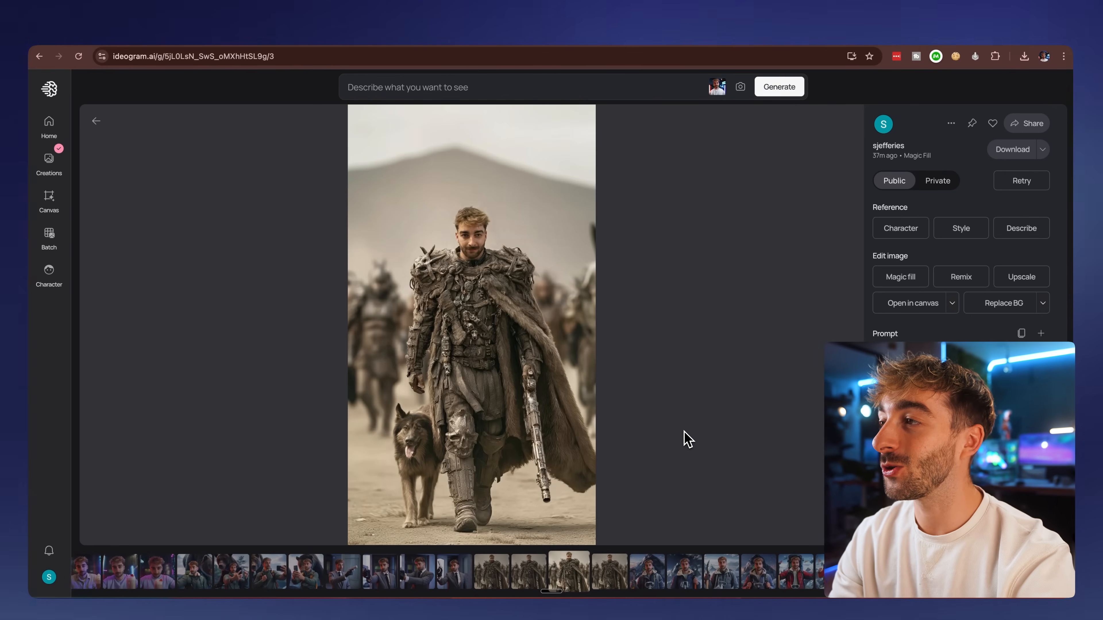
{"action": "key", "text": "Left"}
{"action": "key", "text": "Left"}
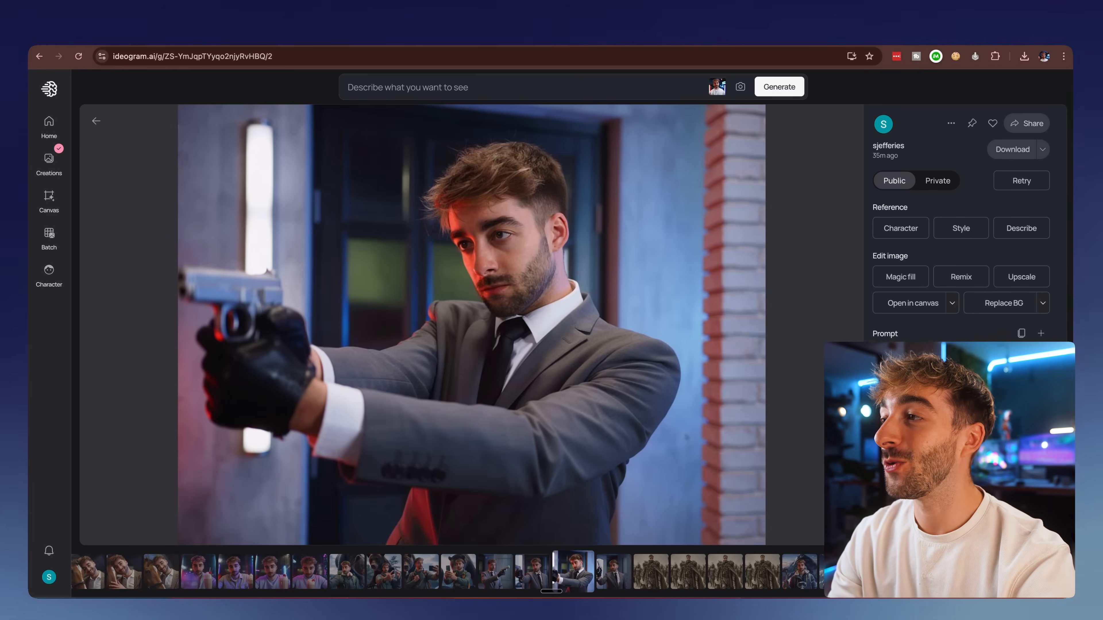
{"action": "key", "text": "Left"}
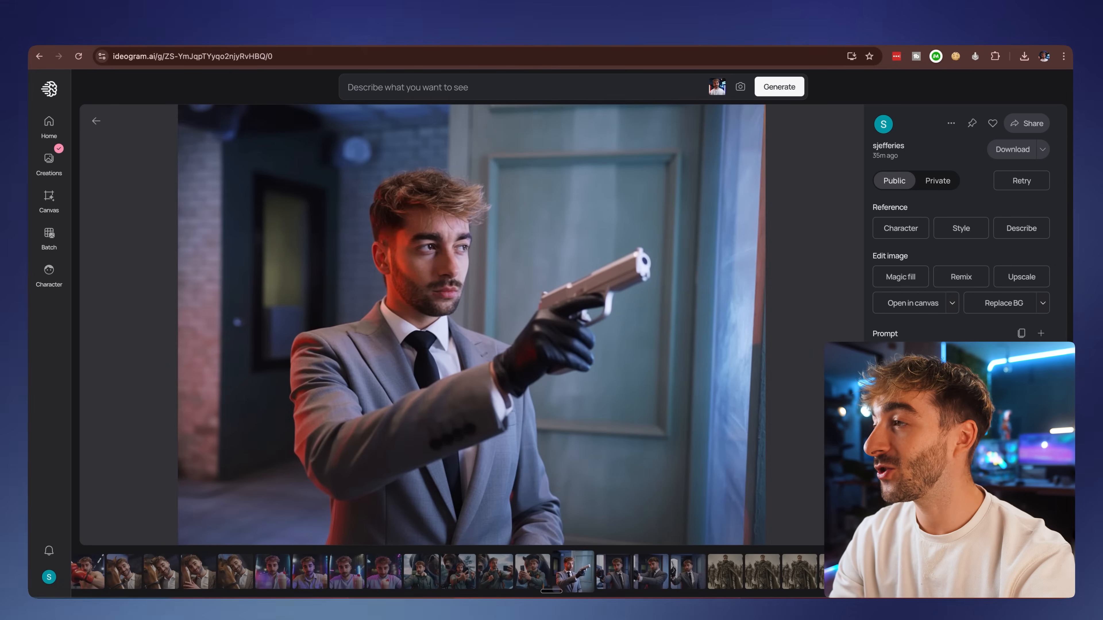
{"action": "key", "text": "Left"}
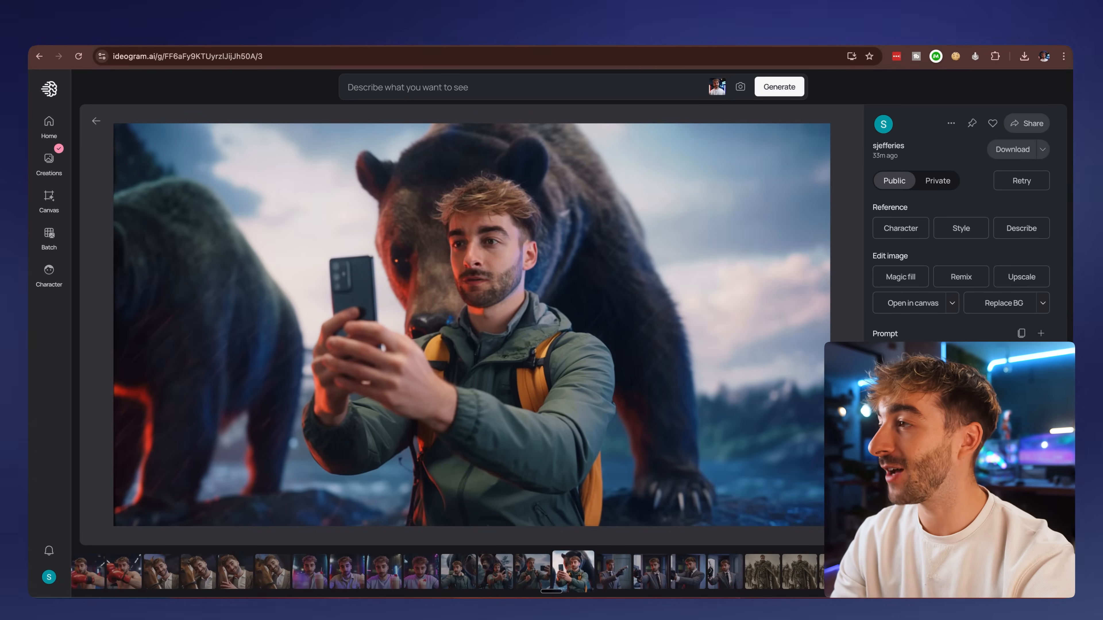
{"action": "key", "text": "Left"}
{"action": "key", "text": "Left"}
{"action": "key", "text": "Left"}
{"action": "key", "text": "Left"}
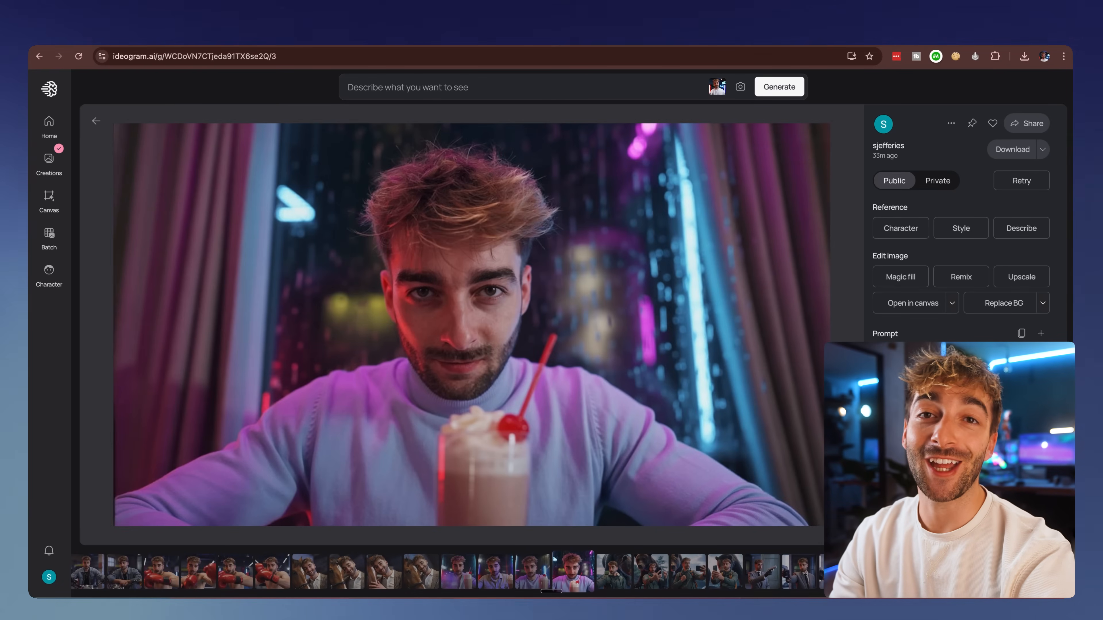
{"action": "key", "text": "Left"}
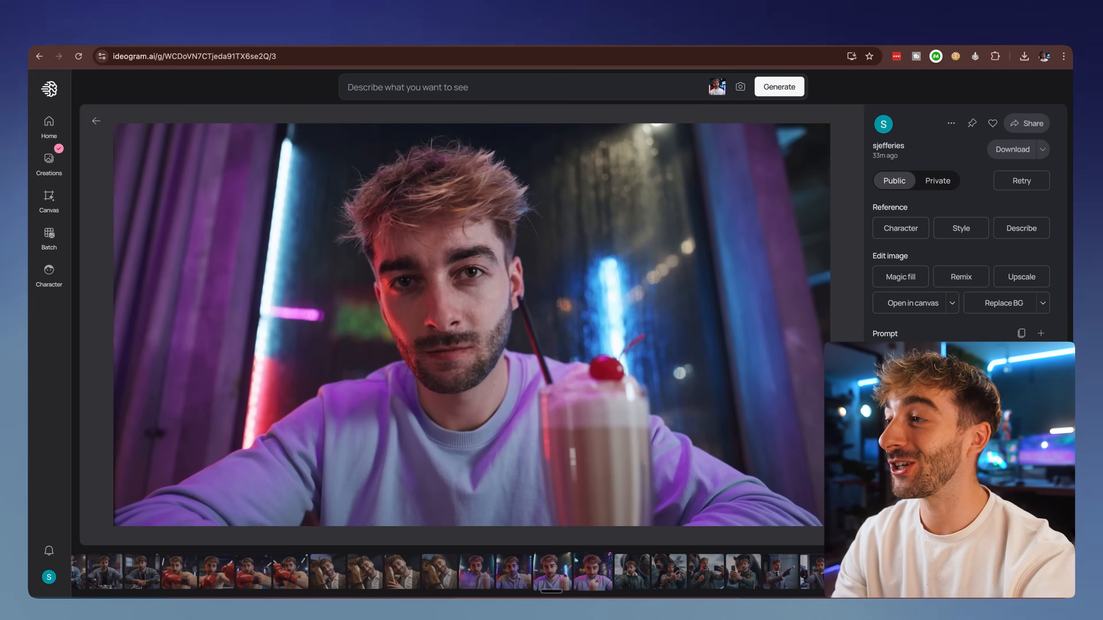
{"action": "key", "text": "Left"}
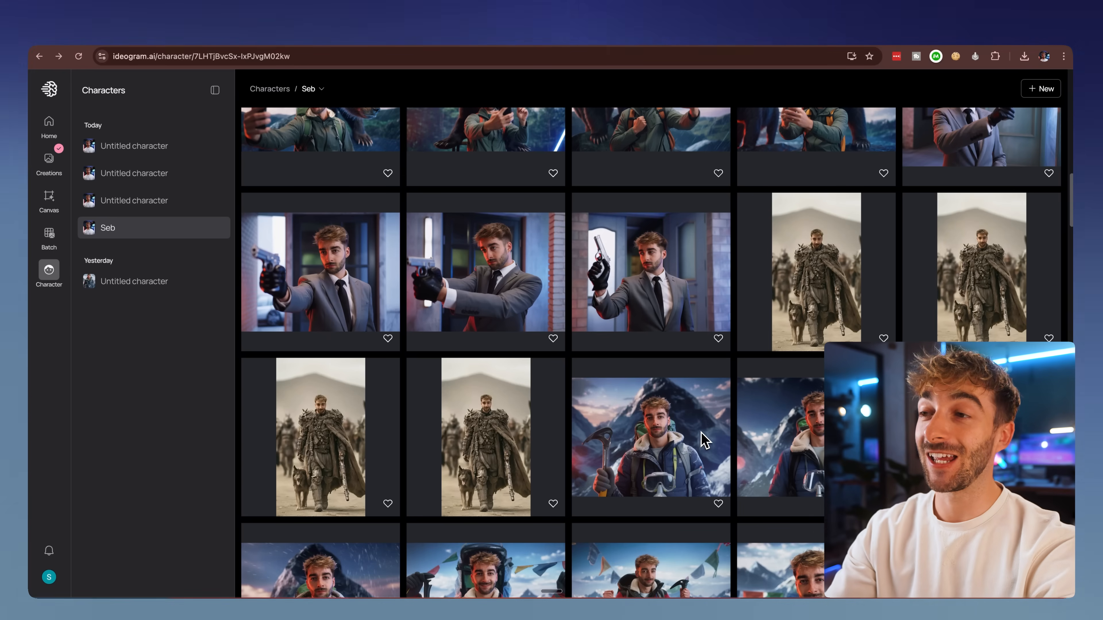
{"action": "scroll", "coordinate": [705, 440], "scroll_direction": "down", "scroll_amount": 1}
{"action": "scroll", "coordinate": [705, 439], "scroll_direction": "up", "scroll_amount": 3}
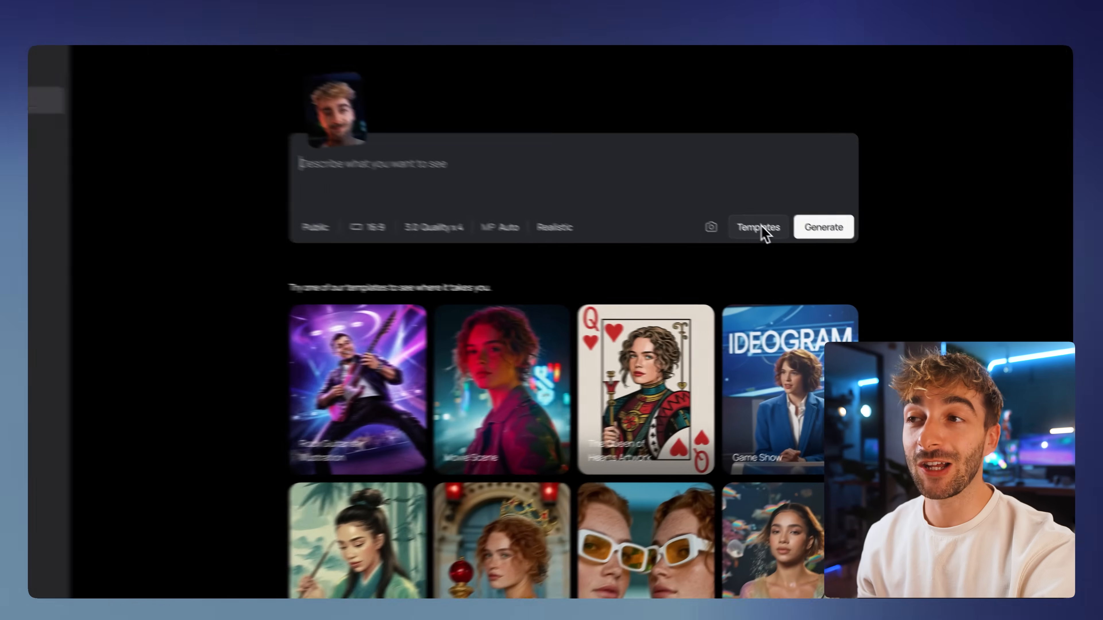
Apply the Artsy Street Fisheye Selfie scene template to the new untitled character and read through its prompt.
{"action": "left_click", "coordinate": [804, 251]}
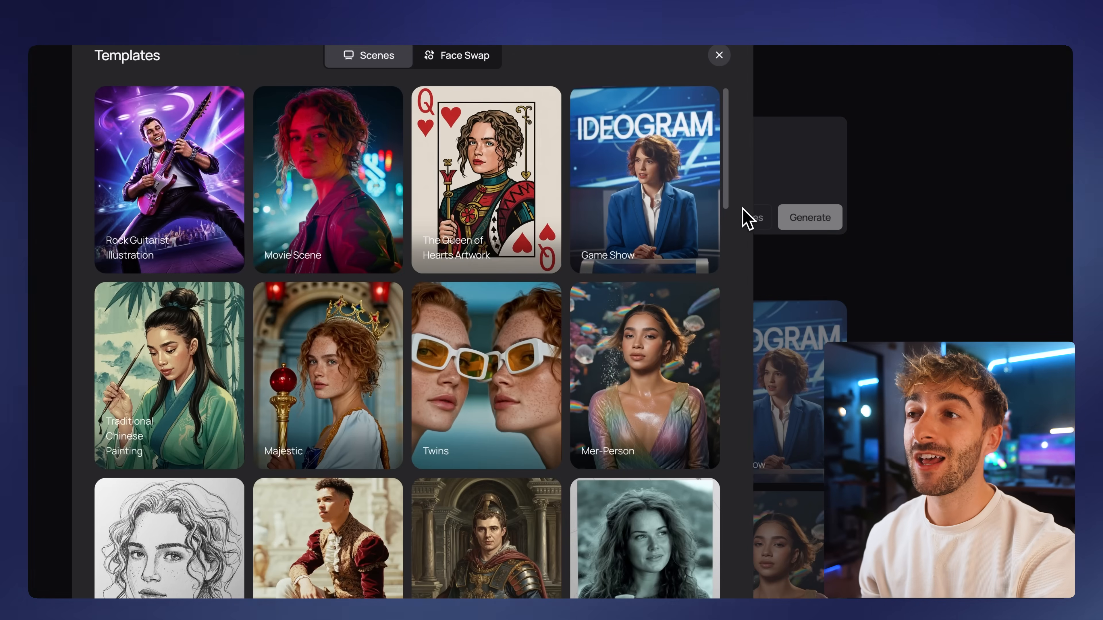
{"action": "mouse_move", "coordinate": [730, 185]}
{"action": "left_mouse_down"}
{"action": "mouse_move", "coordinate": [709, 471]}
{"action": "mouse_move", "coordinate": [792, 478]}
{"action": "mouse_move", "coordinate": [788, 522]}
{"action": "mouse_move", "coordinate": [782, 302]}
{"action": "left_mouse_up"}
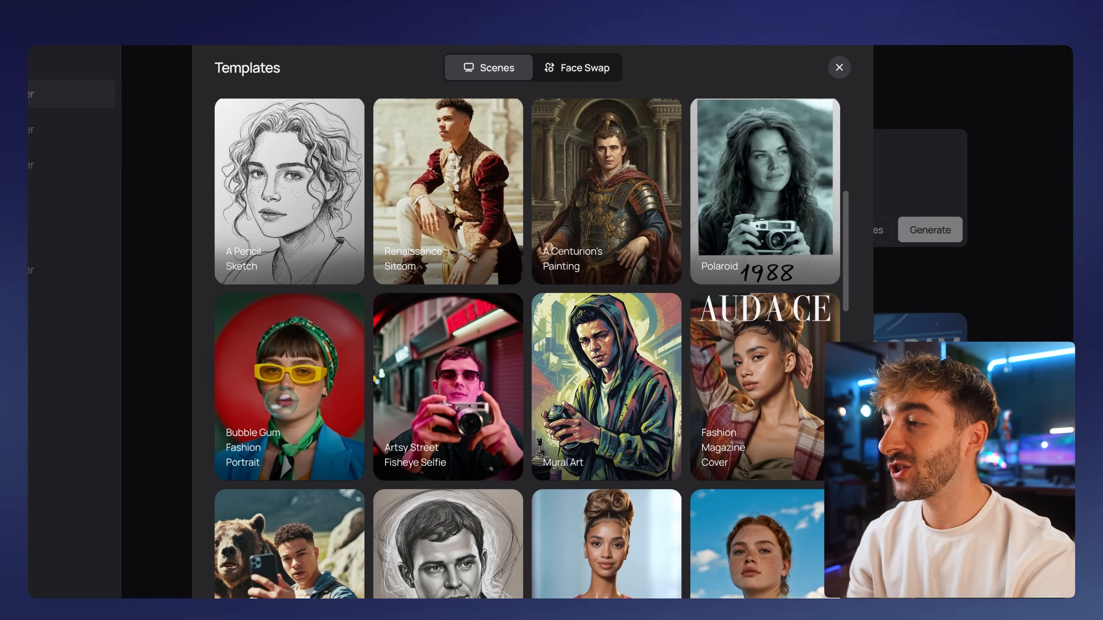
{"action": "left_click", "coordinate": [436, 371]}
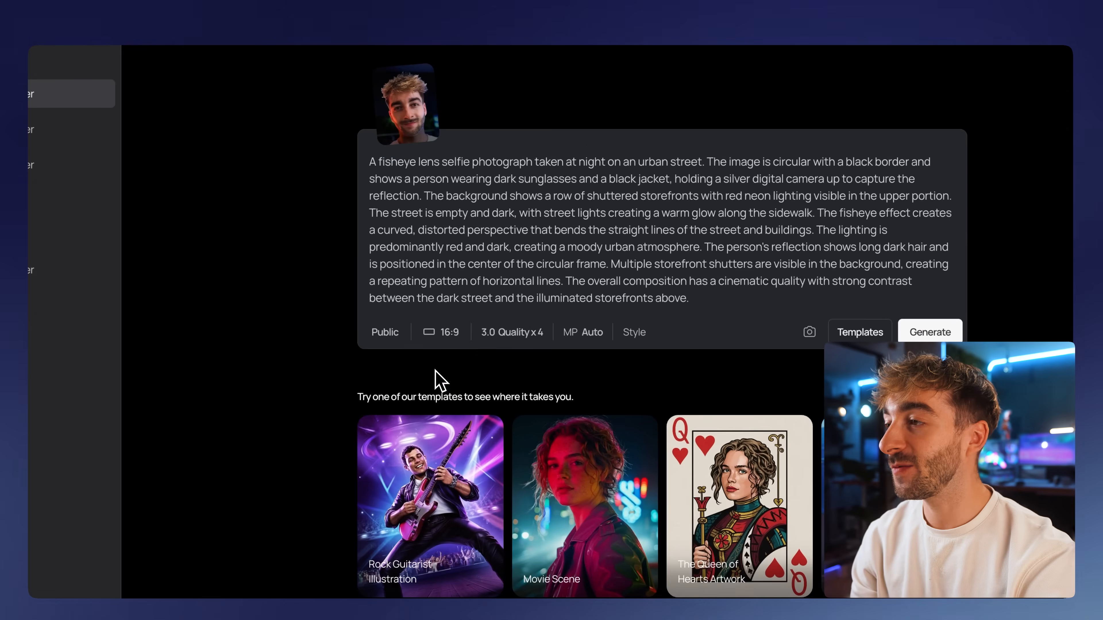
{"action": "left_click_drag", "start_coordinate": [709, 319], "coordinate": [369, 163]}
{"action": "left_click", "coordinate": [450, 180]}
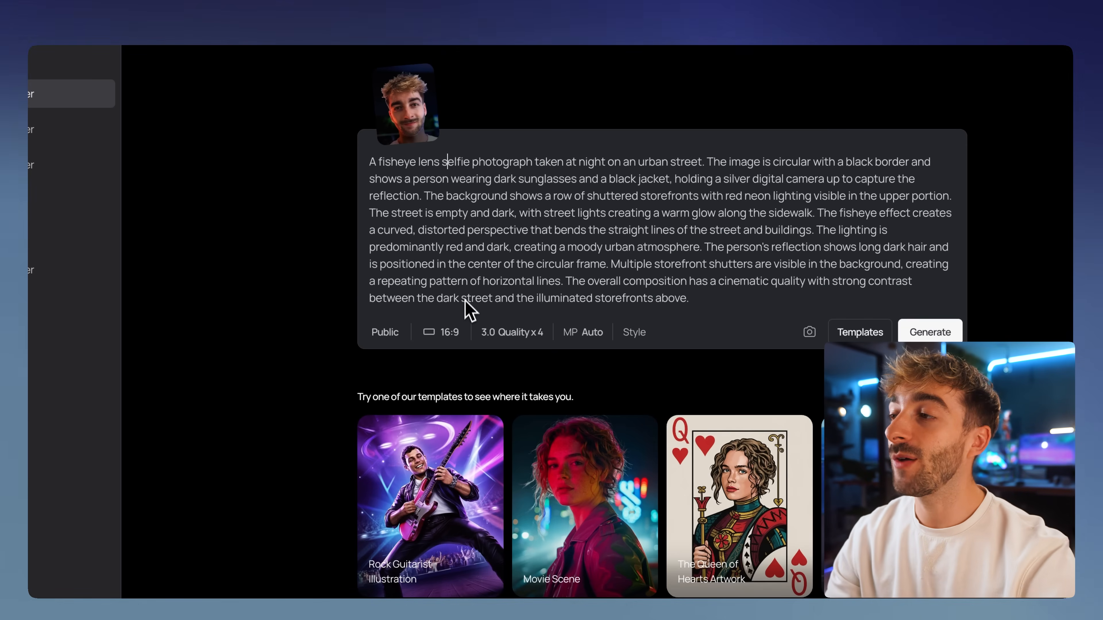
Try narrower aspect ratios for the image and keep 16:9.
{"action": "left_click", "coordinate": [441, 331]}
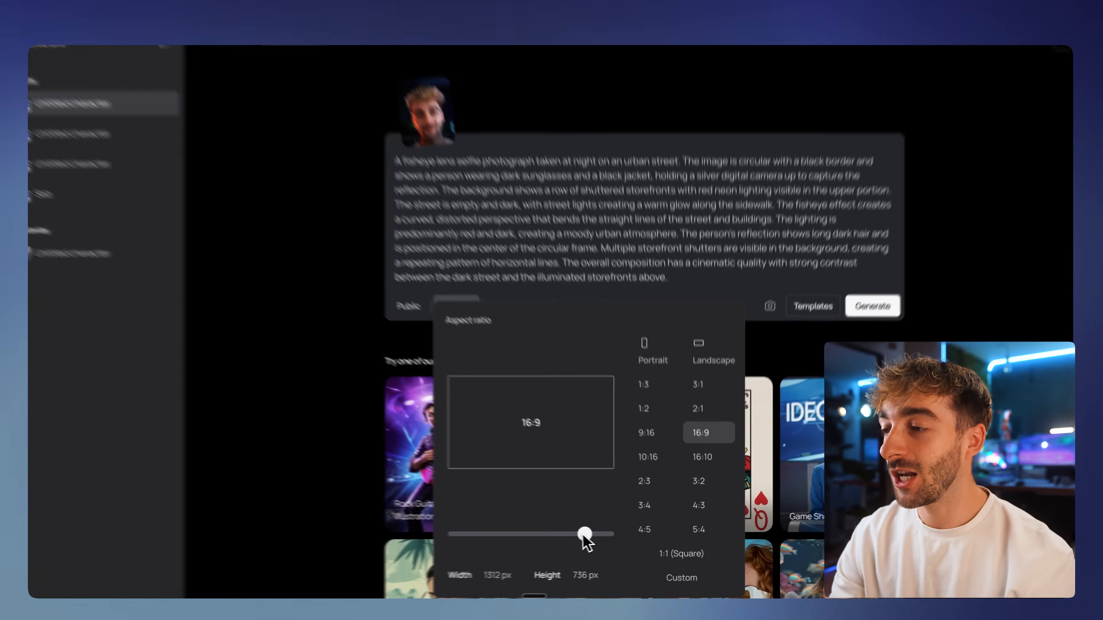
{"action": "left_click_drag", "start_coordinate": [597, 535], "coordinate": [537, 540]}
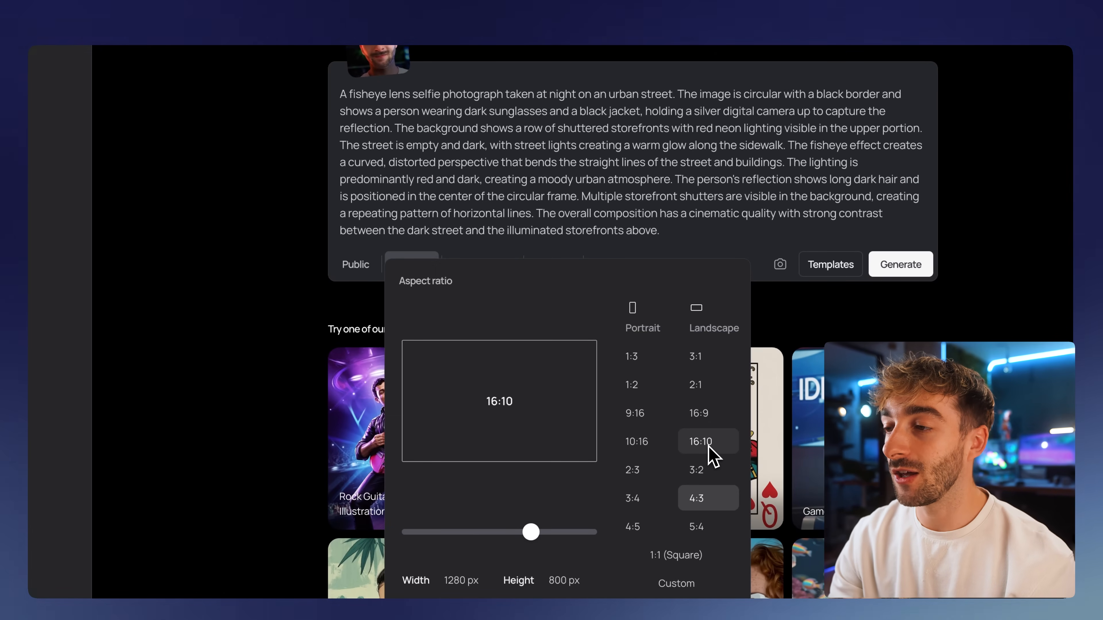
{"action": "left_click", "coordinate": [788, 307]}
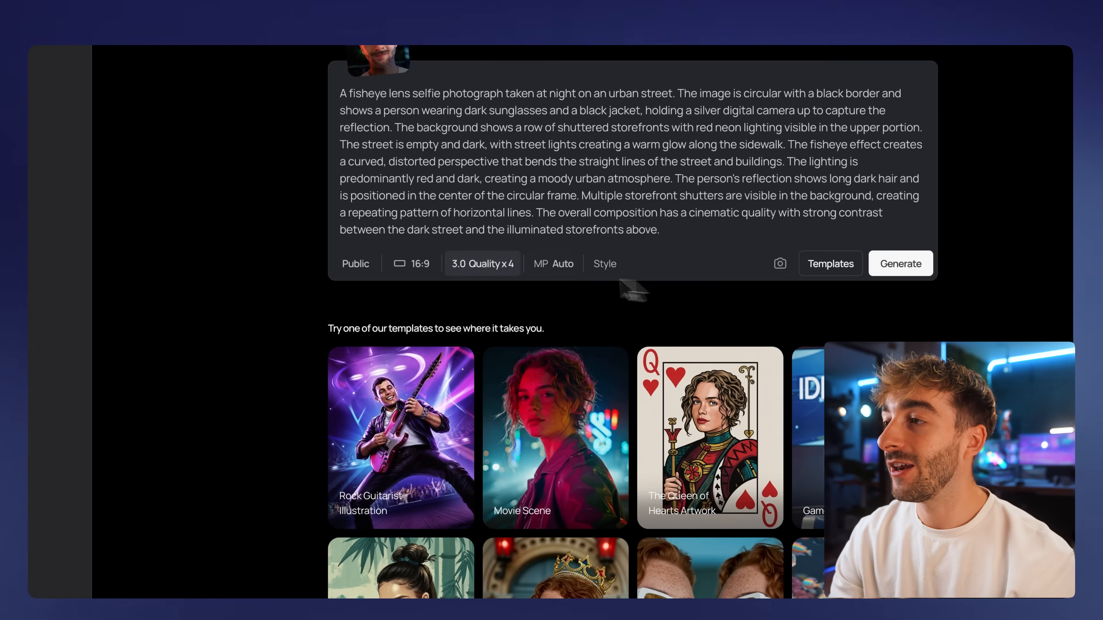
Review the generation settings for number of images, model and render speed.
{"action": "left_click", "coordinate": [477, 265]}
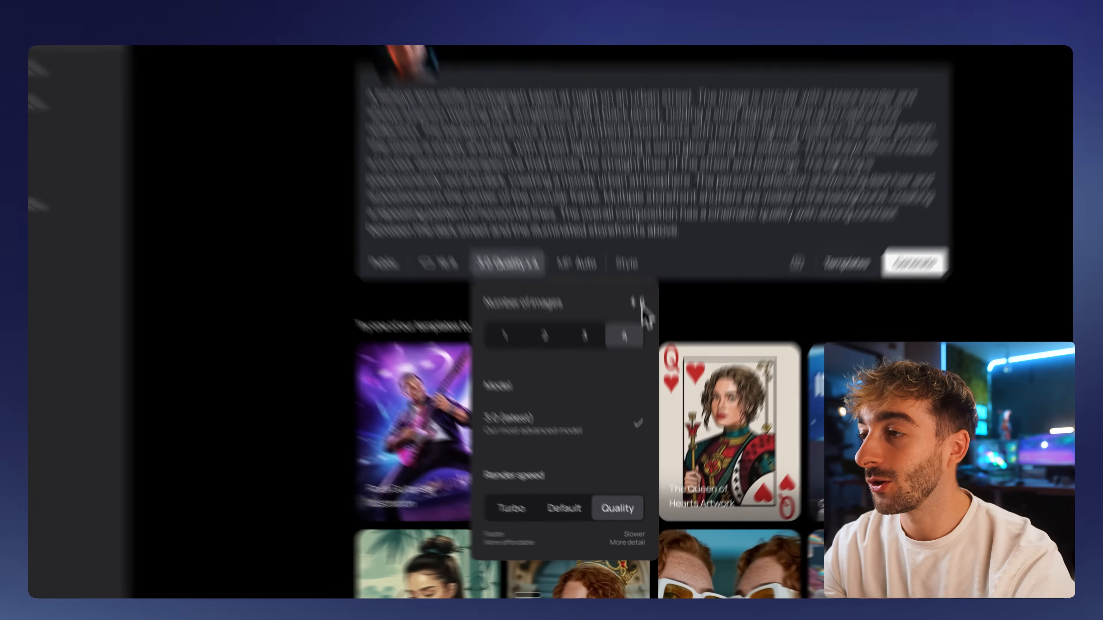
{"action": "mouse_move", "coordinate": [641, 364]}
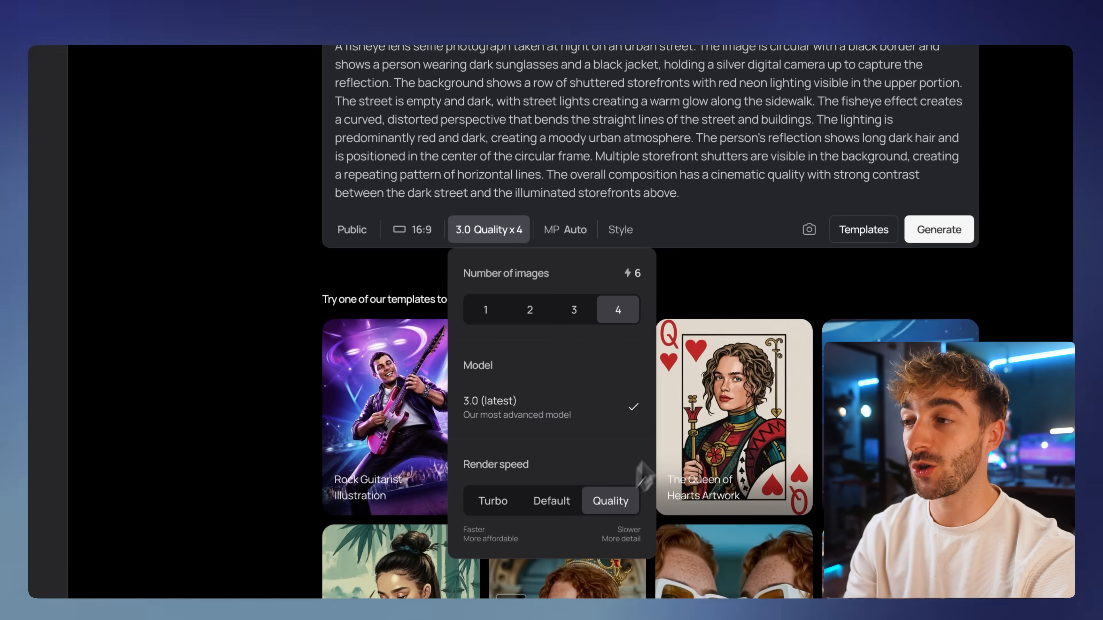
{"action": "left_click", "coordinate": [711, 305]}
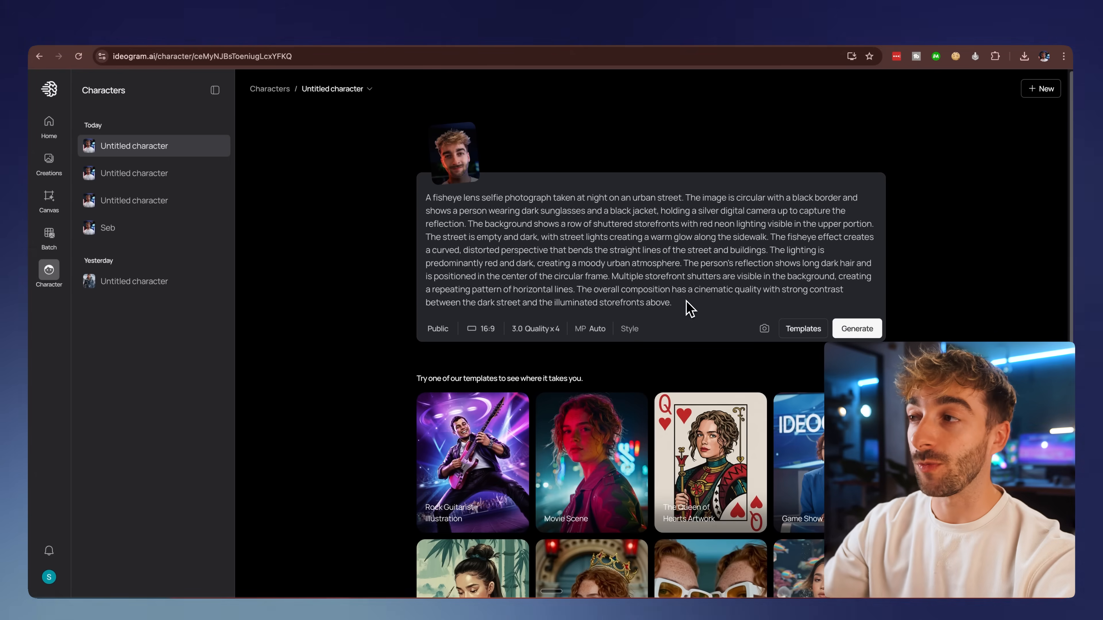
Set the image style to Realistic after checking the Auto and Fiction options, and generate images from the fisheye selfie prompt.
{"action": "left_click_drag", "start_coordinate": [690, 305], "coordinate": [450, 196]}
{"action": "left_click", "coordinate": [450, 198]}
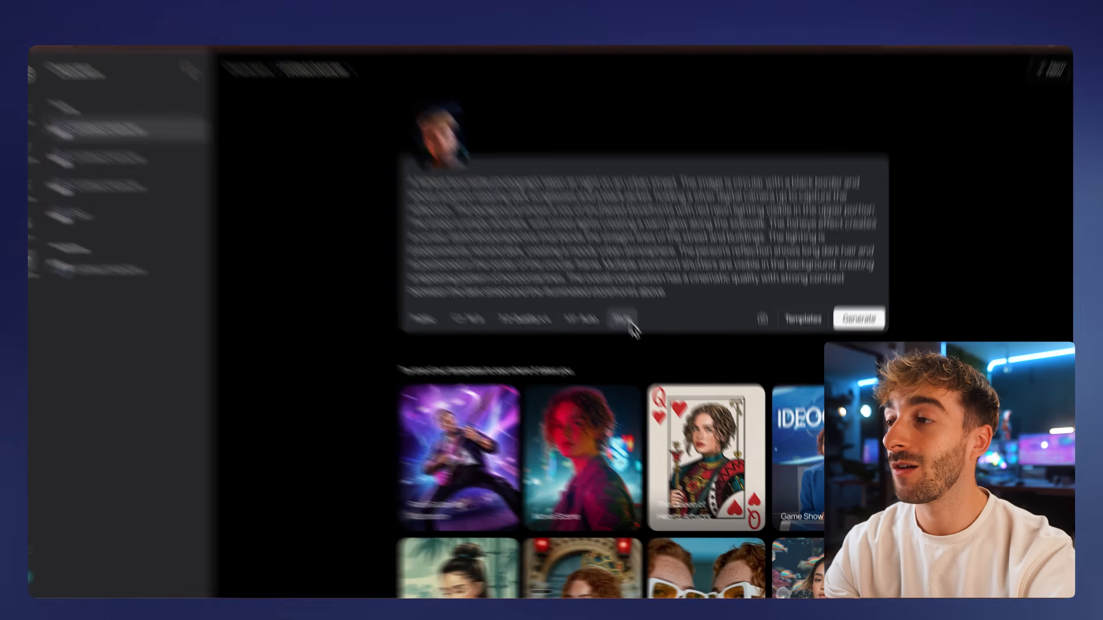
{"action": "left_click", "coordinate": [629, 329]}
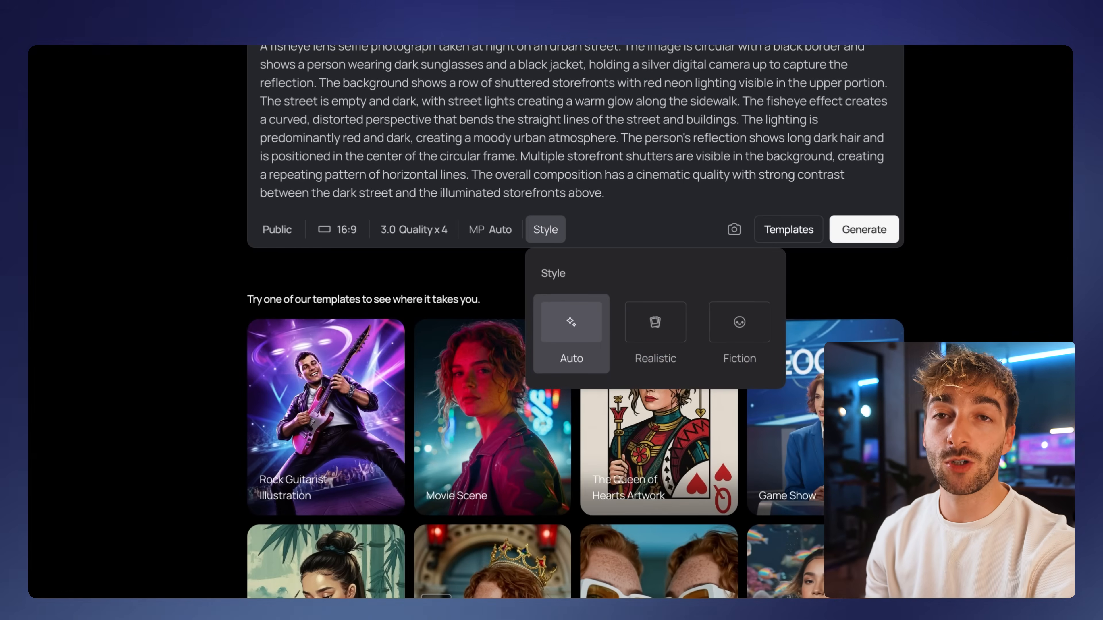
{"action": "mouse_move", "coordinate": [641, 292]}
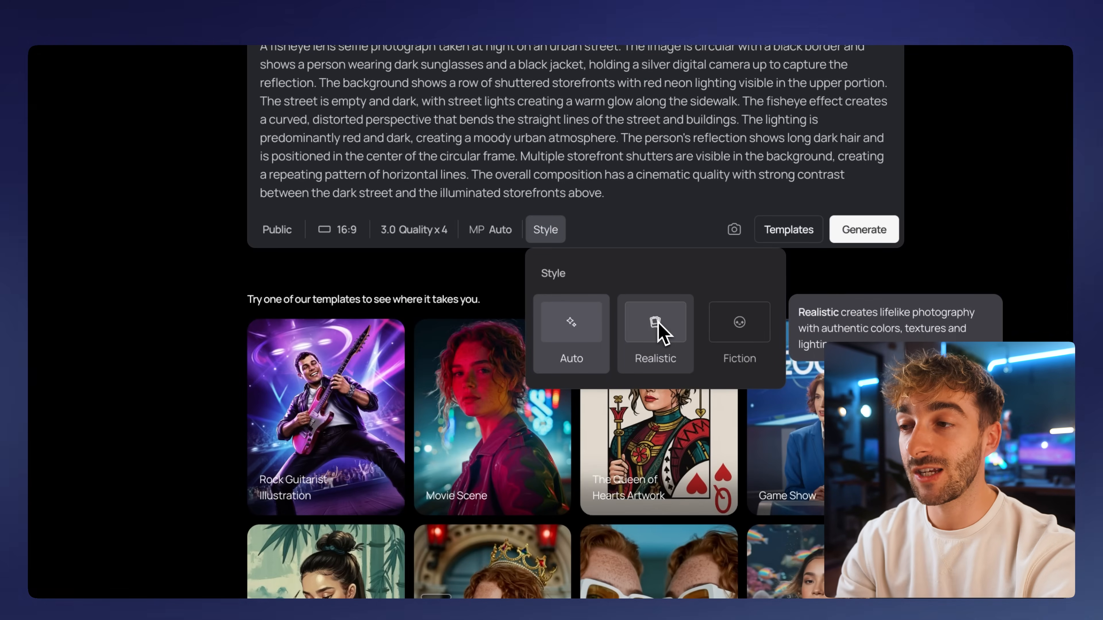
{"action": "mouse_move", "coordinate": [723, 337]}
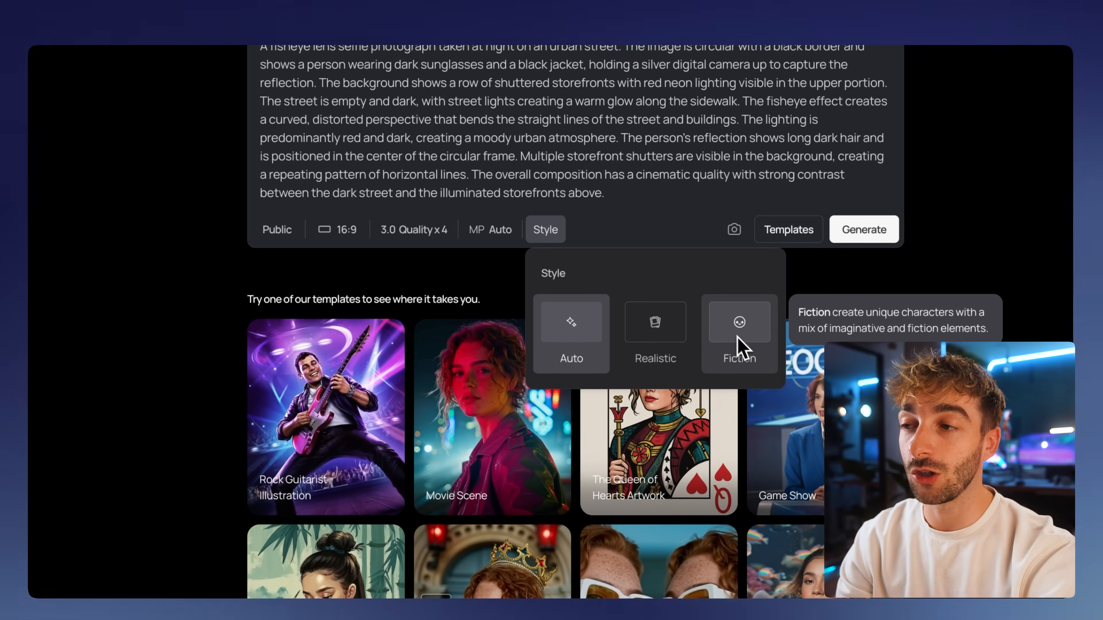
{"action": "mouse_move", "coordinate": [608, 327]}
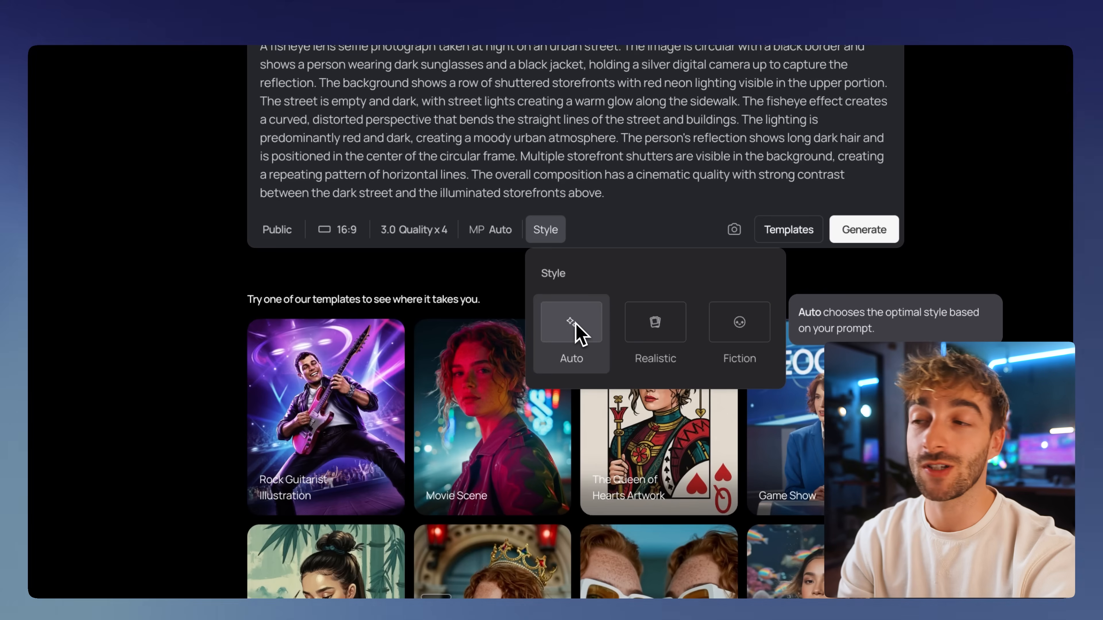
{"action": "mouse_move", "coordinate": [650, 336]}
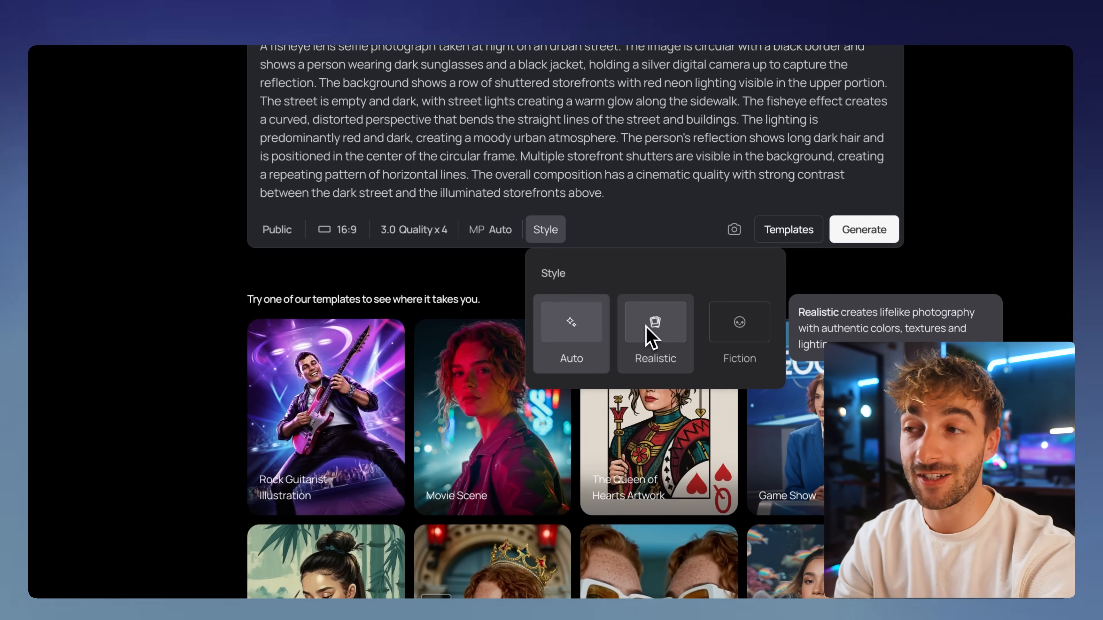
{"action": "left_click", "coordinate": [650, 335]}
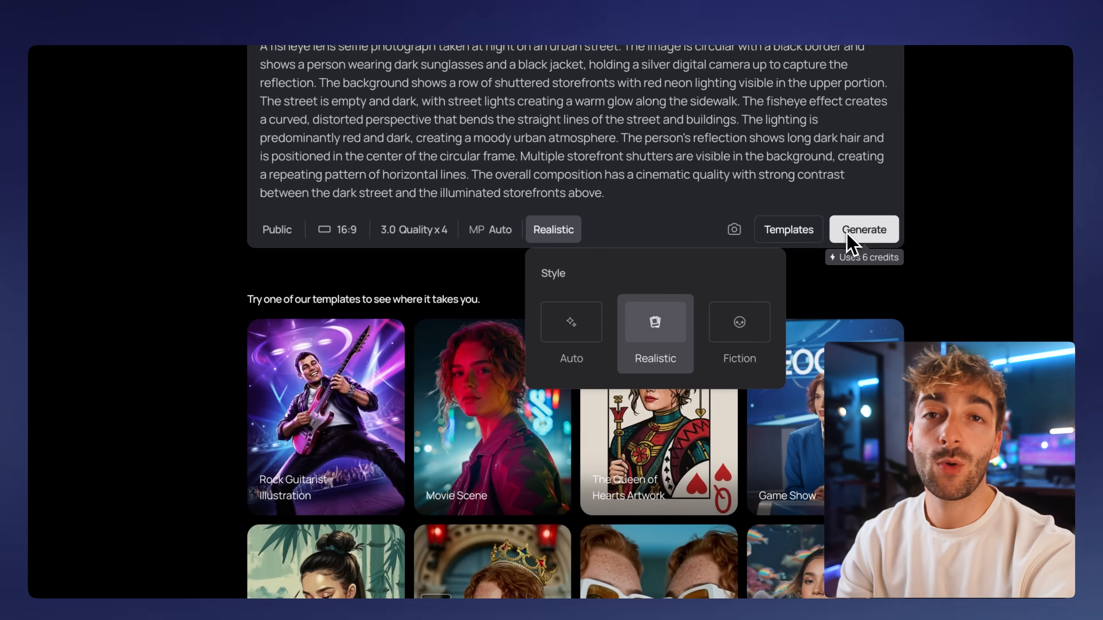
{"action": "left_click", "coordinate": [863, 230]}
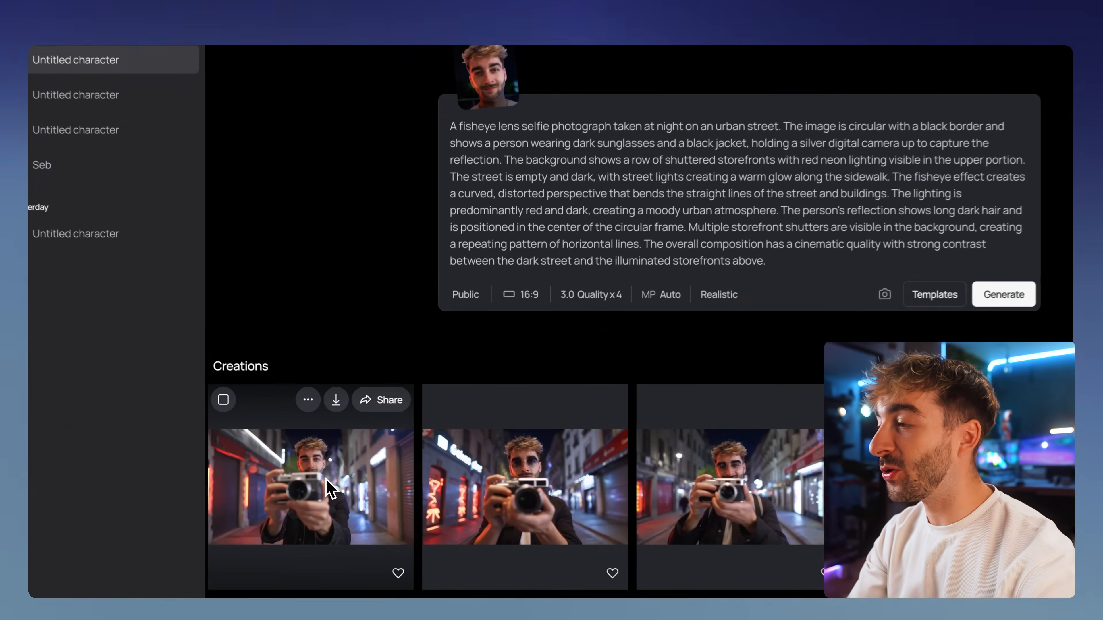
Look through the four generated night-street camera images at full size and return to the third one.
{"action": "left_click", "coordinate": [321, 482]}
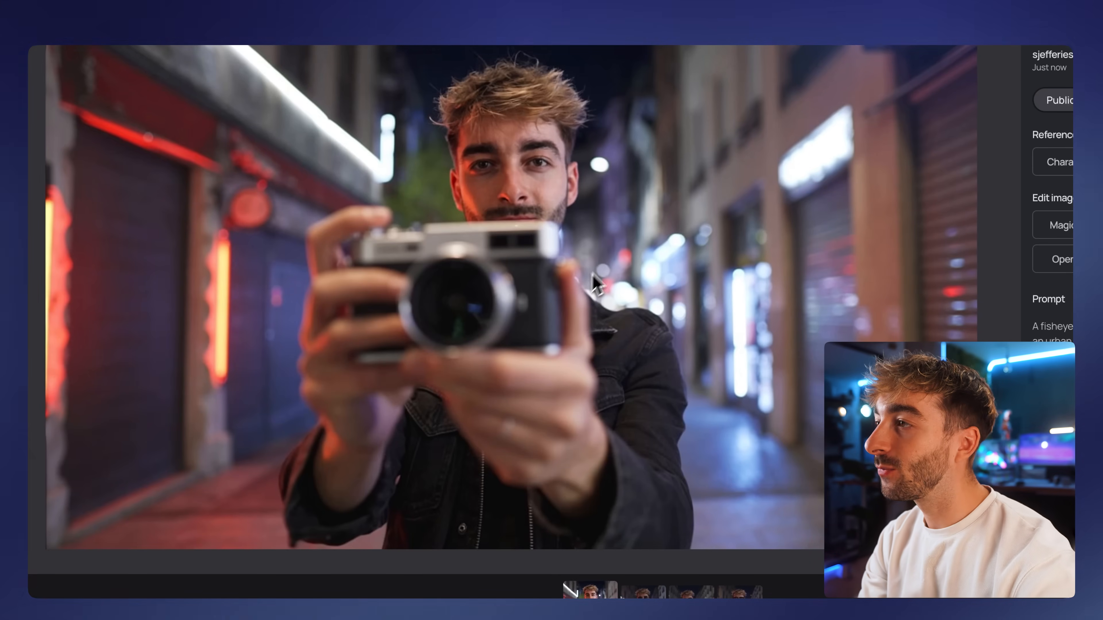
{"action": "key", "text": "Right"}
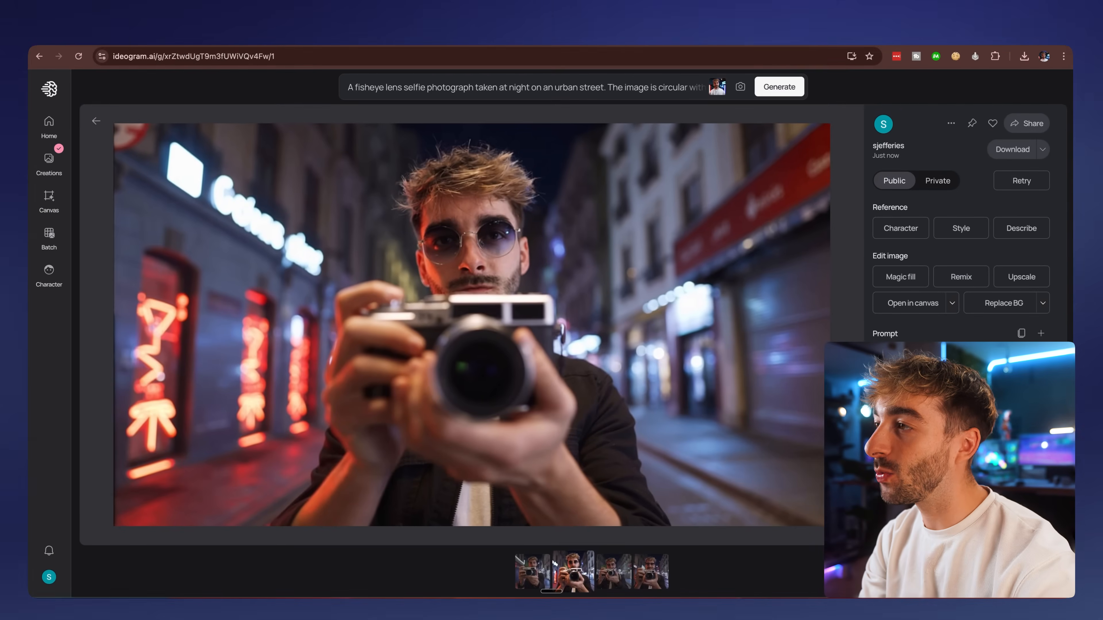
{"action": "key", "text": "Right"}
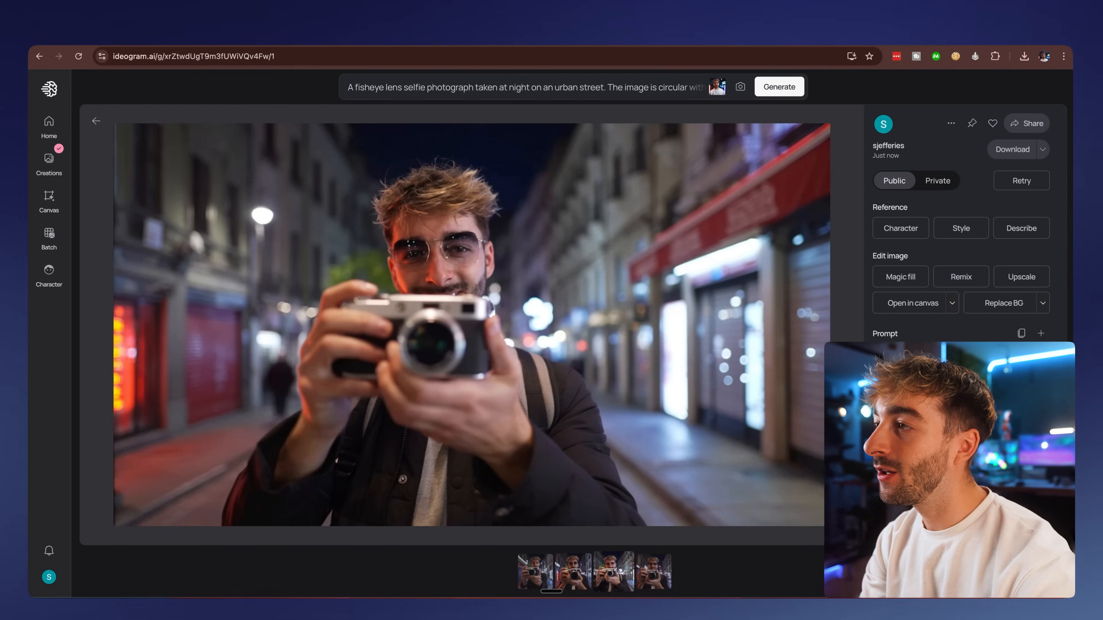
{"action": "key", "text": "Right"}
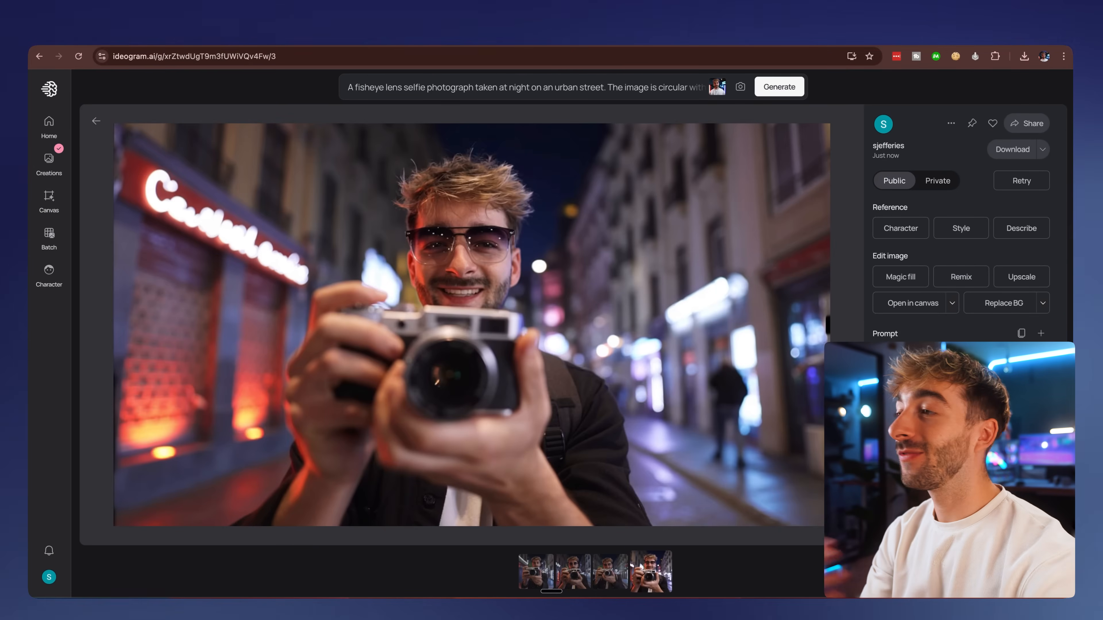
{"action": "key", "text": "Left"}
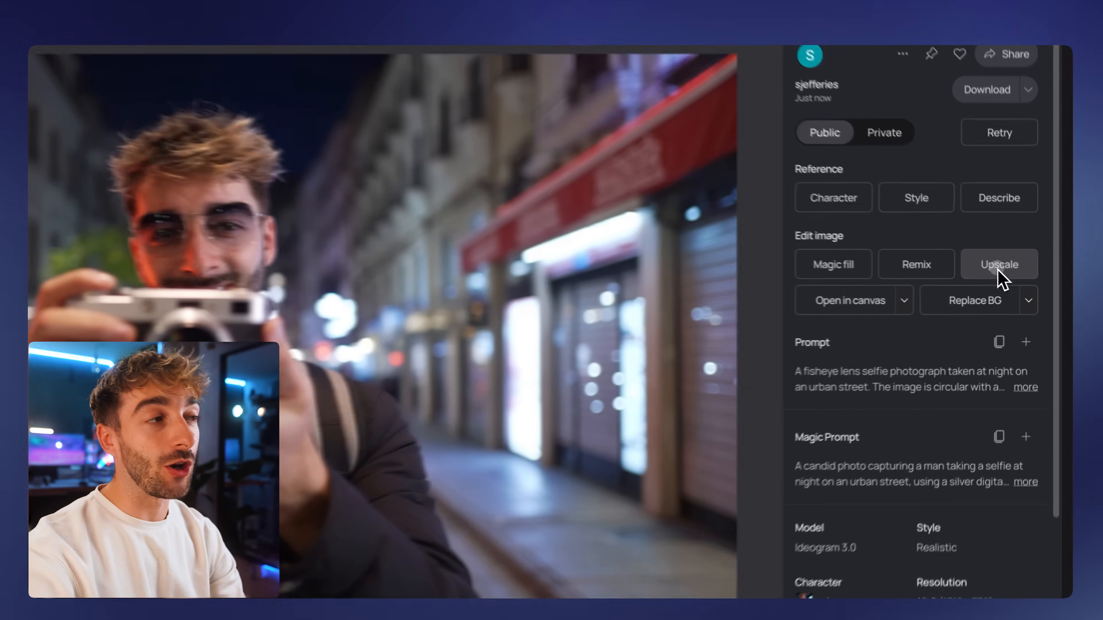
Switch to Freepik at freepik.com/ai in a new browser tab and open its Upscale image tool.
{"action": "left_click", "coordinate": [1020, 281]}
{"action": "left_click", "coordinate": [664, 170]}
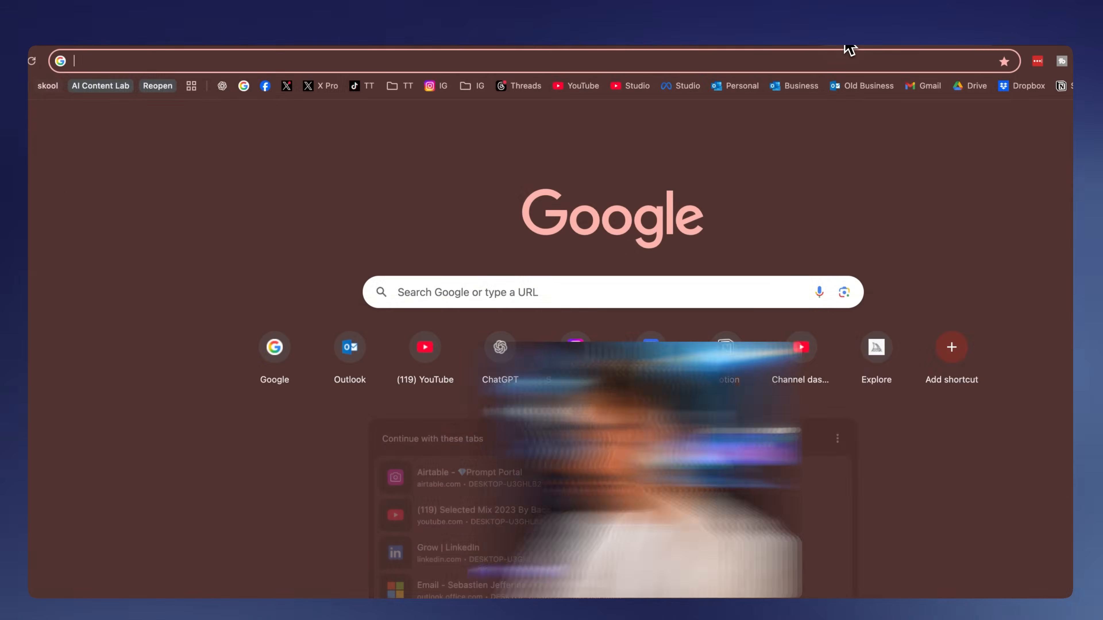
{"action": "type", "text": "freepik.com/ai"}
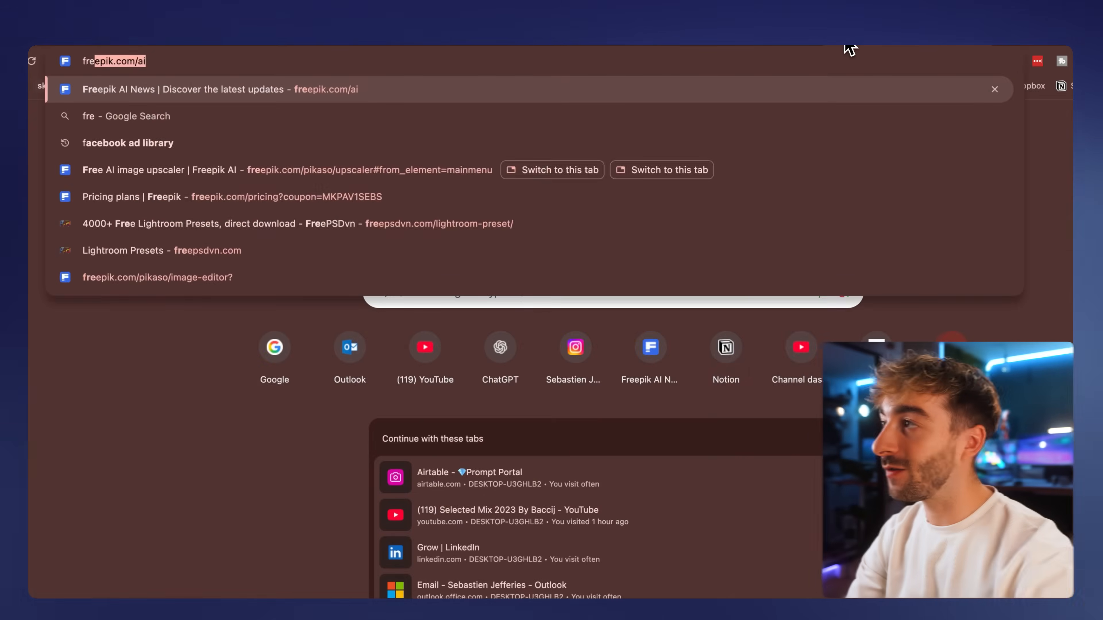
{"action": "key", "text": "Return"}
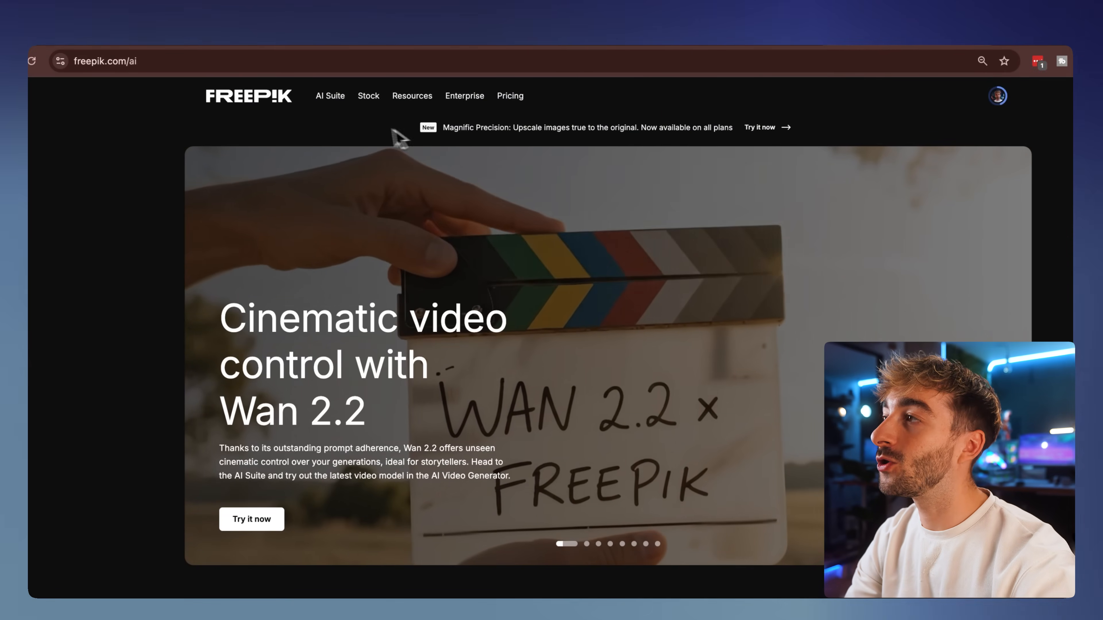
{"action": "mouse_move", "coordinate": [347, 109]}
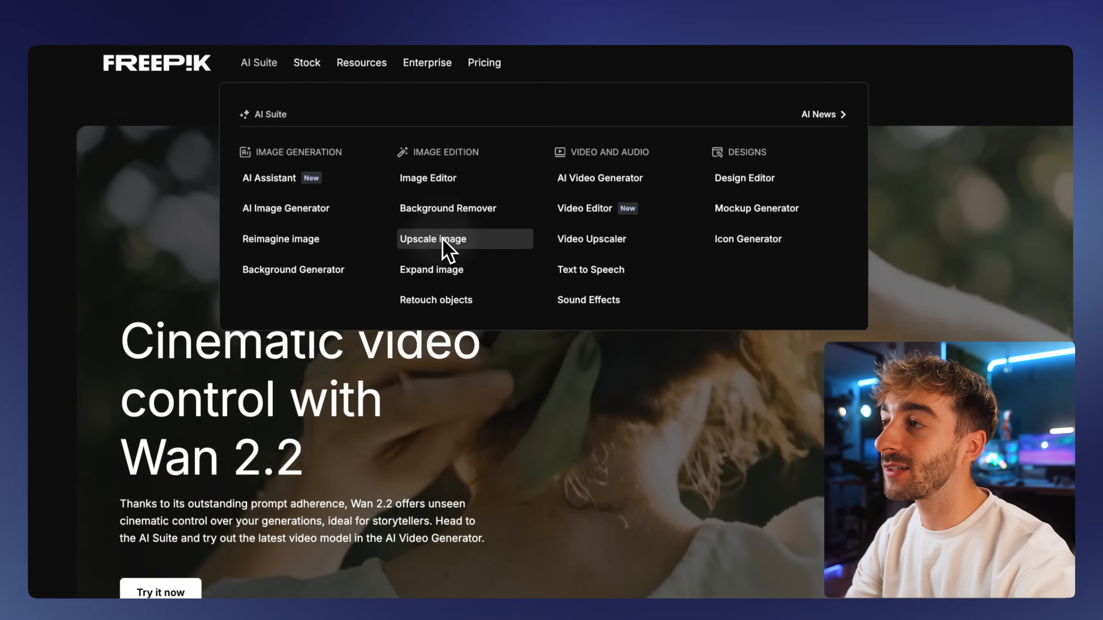
{"action": "left_click", "coordinate": [466, 238]}
Load the most recently downloaded candid photo PNG from the download history into the upscaler.
{"action": "left_click", "coordinate": [1014, 66]}
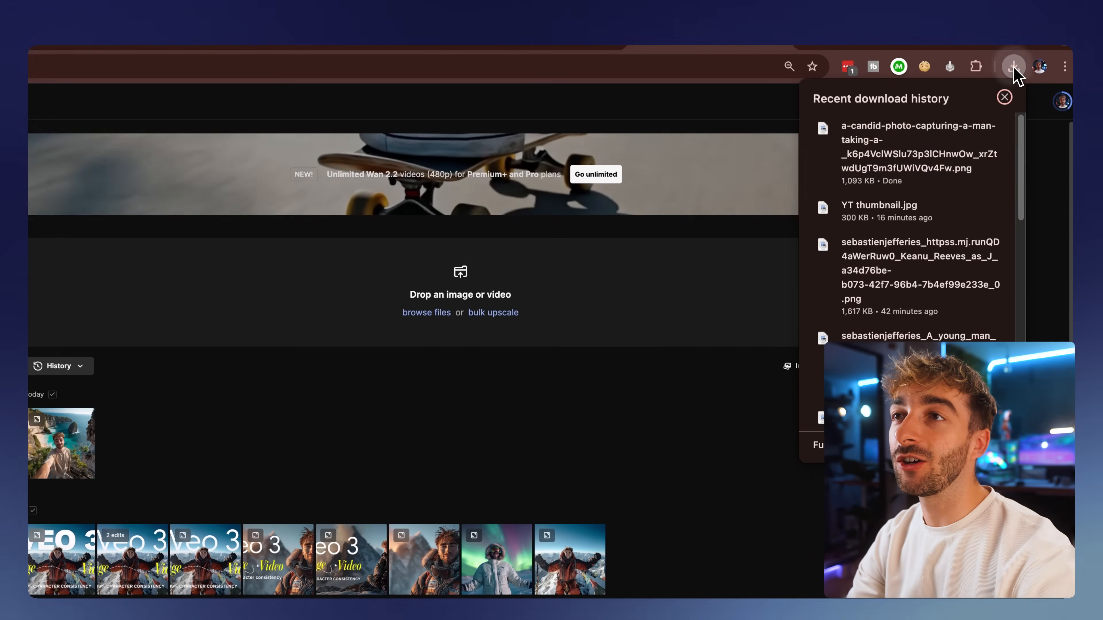
{"action": "left_click_drag", "start_coordinate": [901, 143], "coordinate": [487, 310]}
{"action": "left_click_drag", "start_coordinate": [590, 213], "coordinate": [591, 215]}
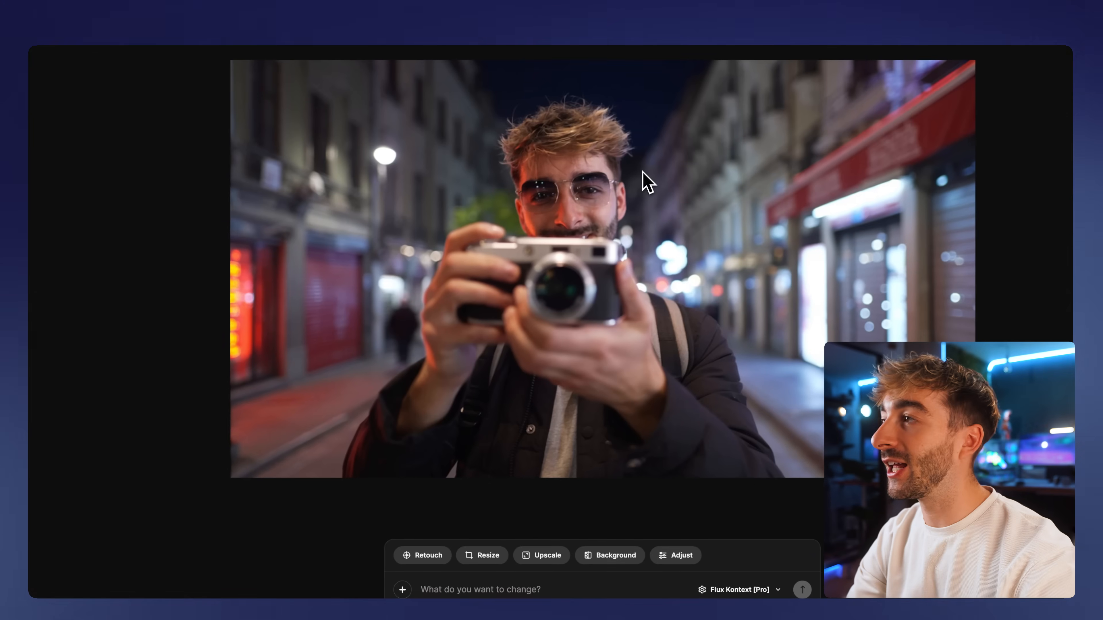
Upscale the photo in Magnific Precision mode with sharpness 7%, grain 2% and ultra detail 7%, and compare before and after.
{"action": "left_click", "coordinate": [547, 555]}
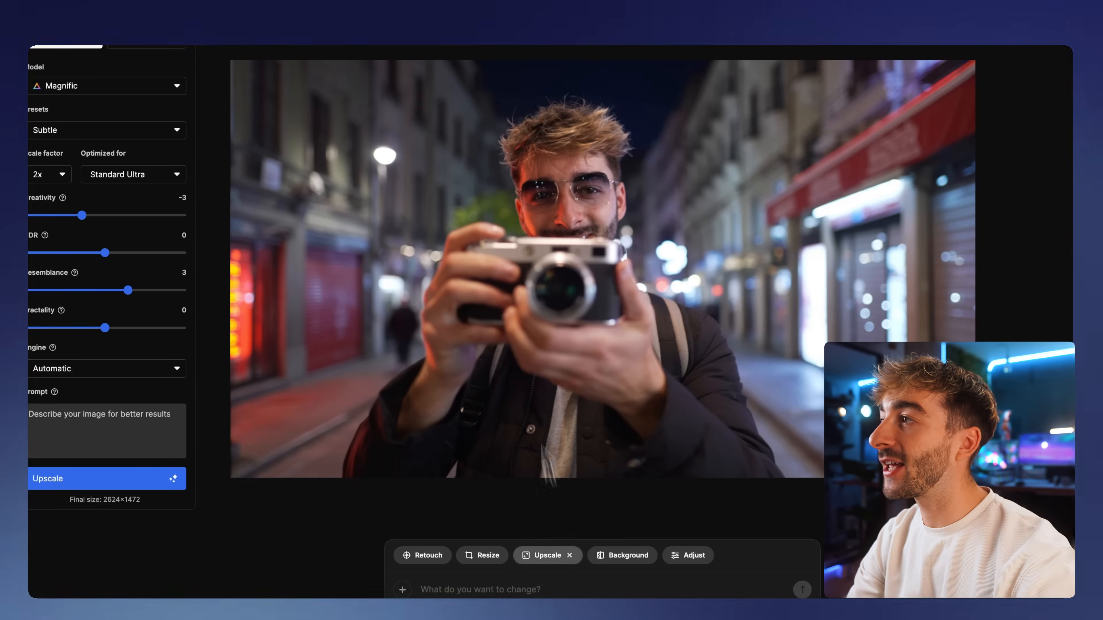
{"action": "left_click", "coordinate": [255, 111]}
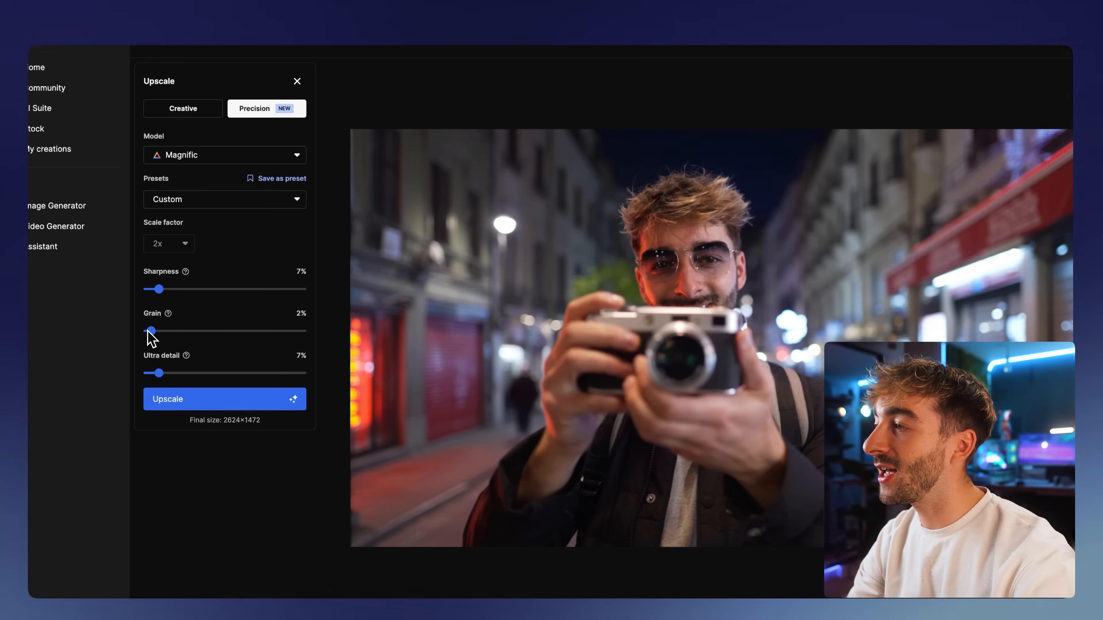
{"action": "left_click", "coordinate": [208, 404]}
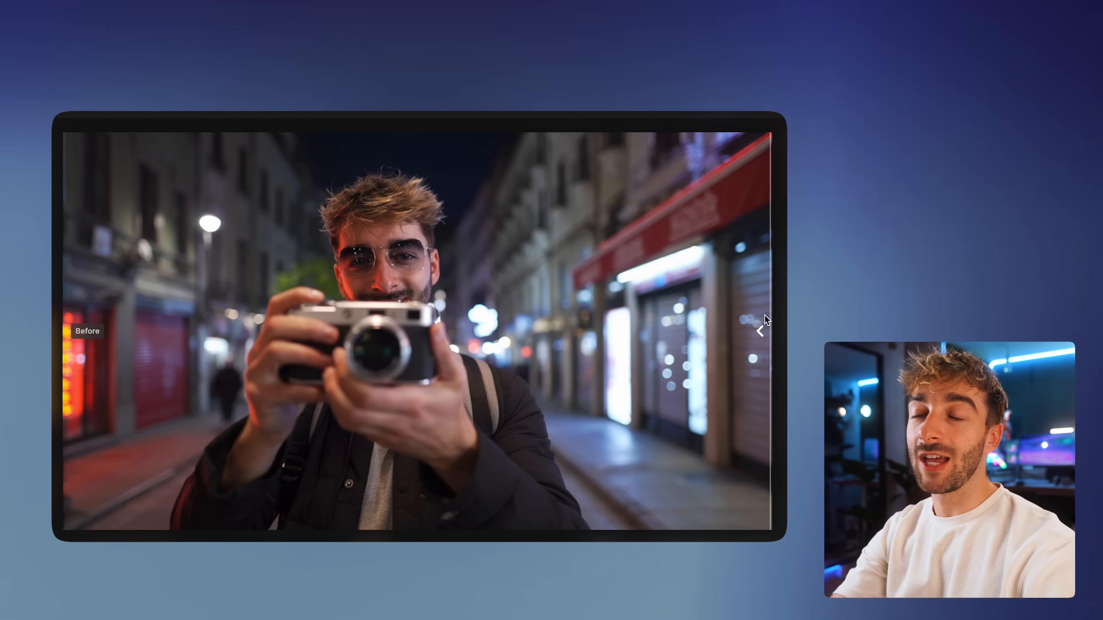
{"action": "left_click_drag", "start_coordinate": [755, 323], "coordinate": [387, 302]}
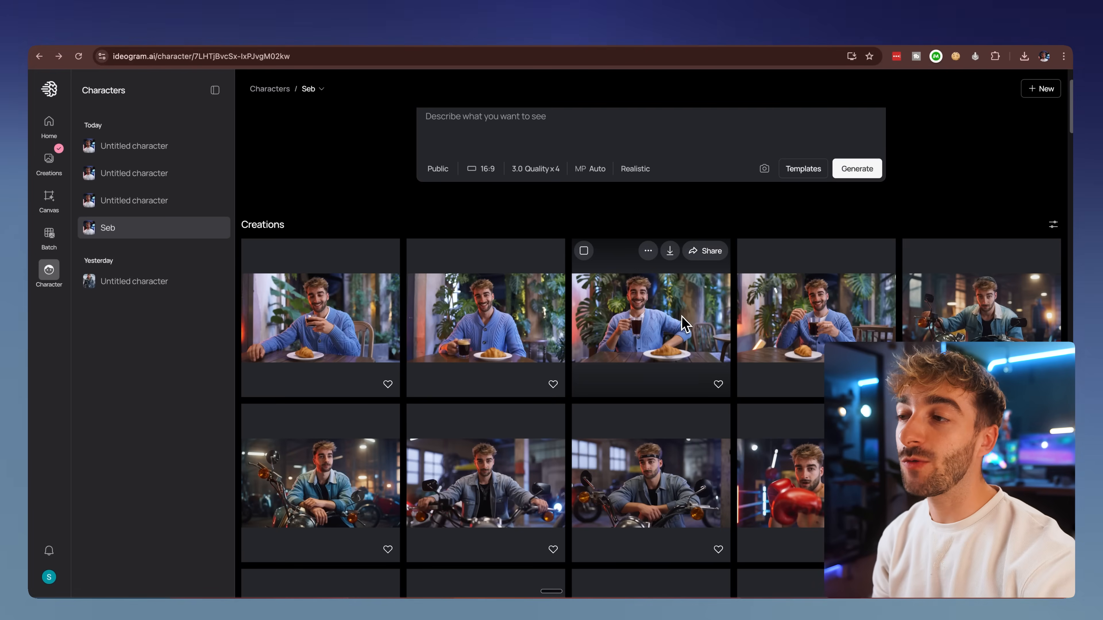
Examine the named character's café and motorcycle images at full size in Ideogram, checking facial likeness and lighting.
{"action": "scroll", "coordinate": [678, 313], "scroll_direction": "down", "scroll_amount": 1}
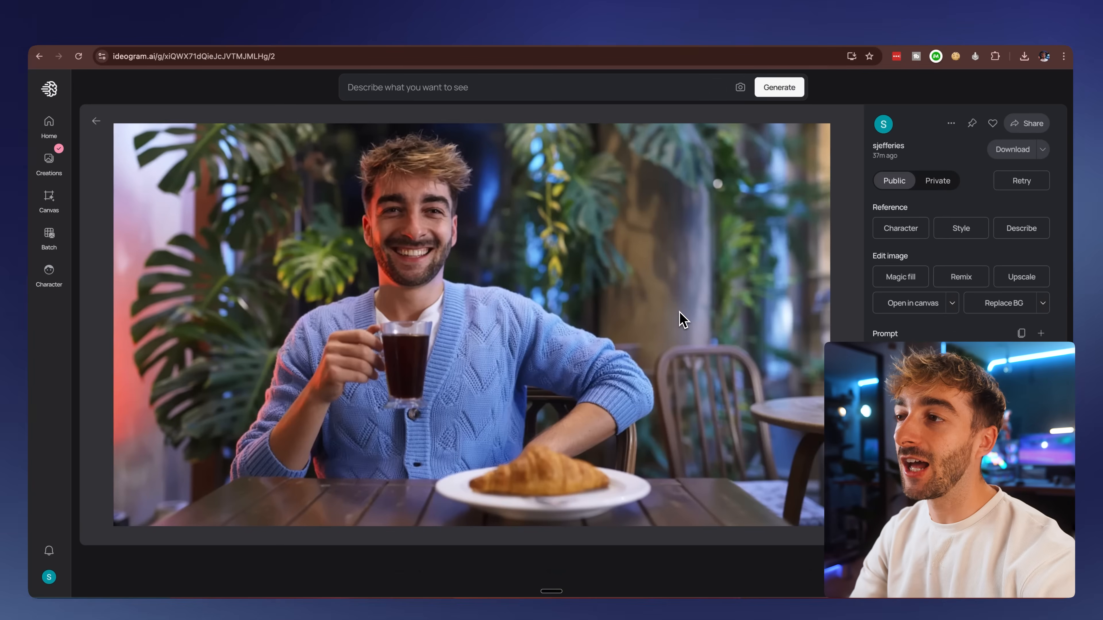
{"action": "left_click", "coordinate": [683, 321]}
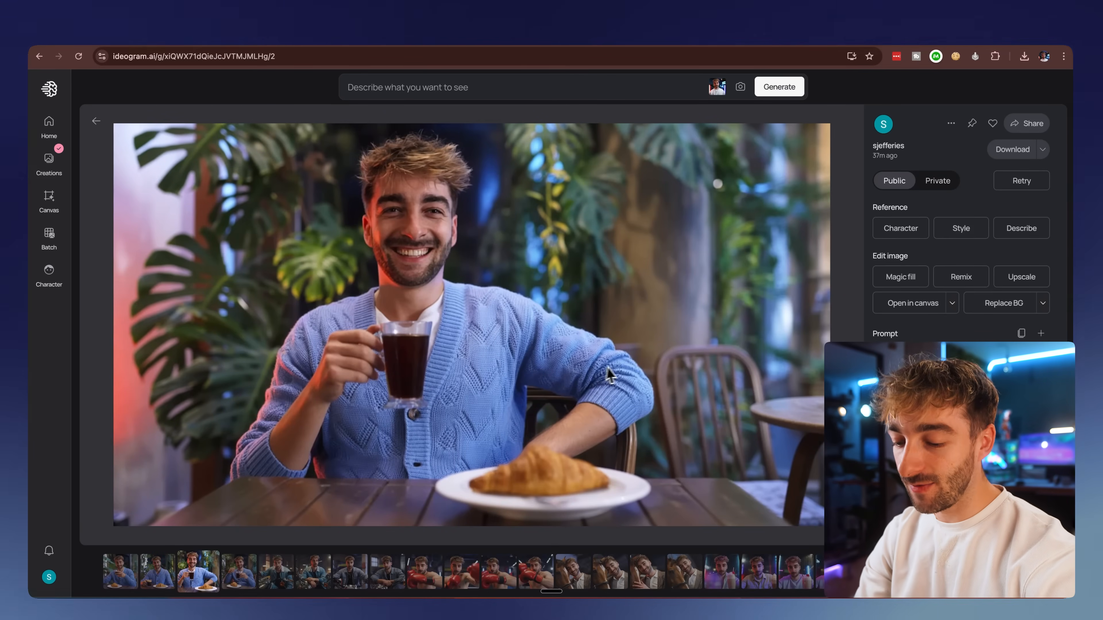
{"action": "key", "text": "Right"}
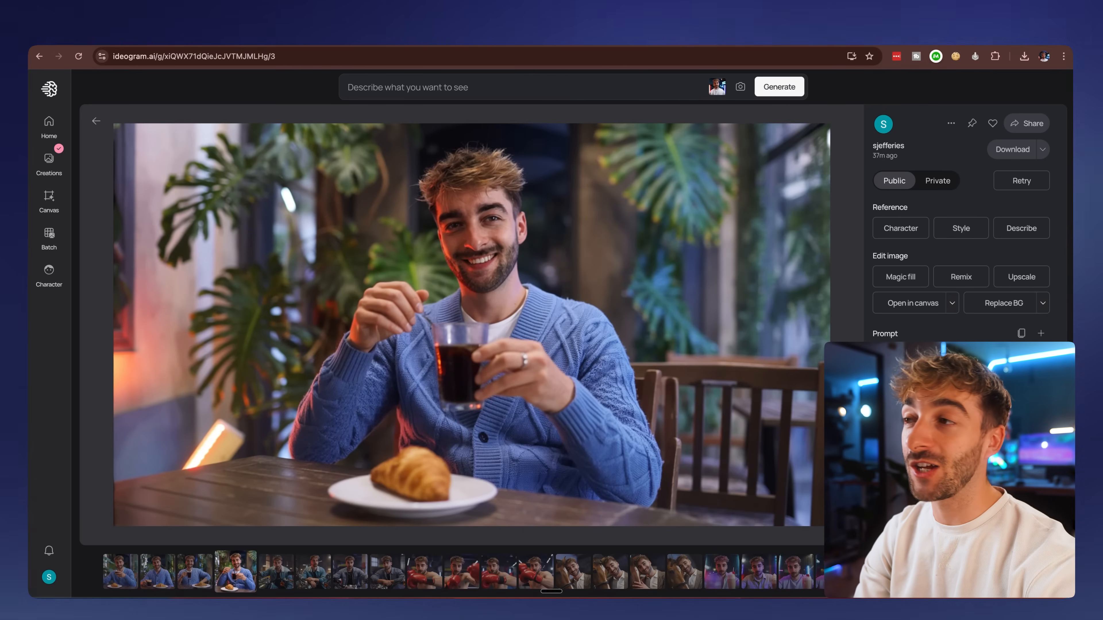
{"action": "key", "text": "Right"}
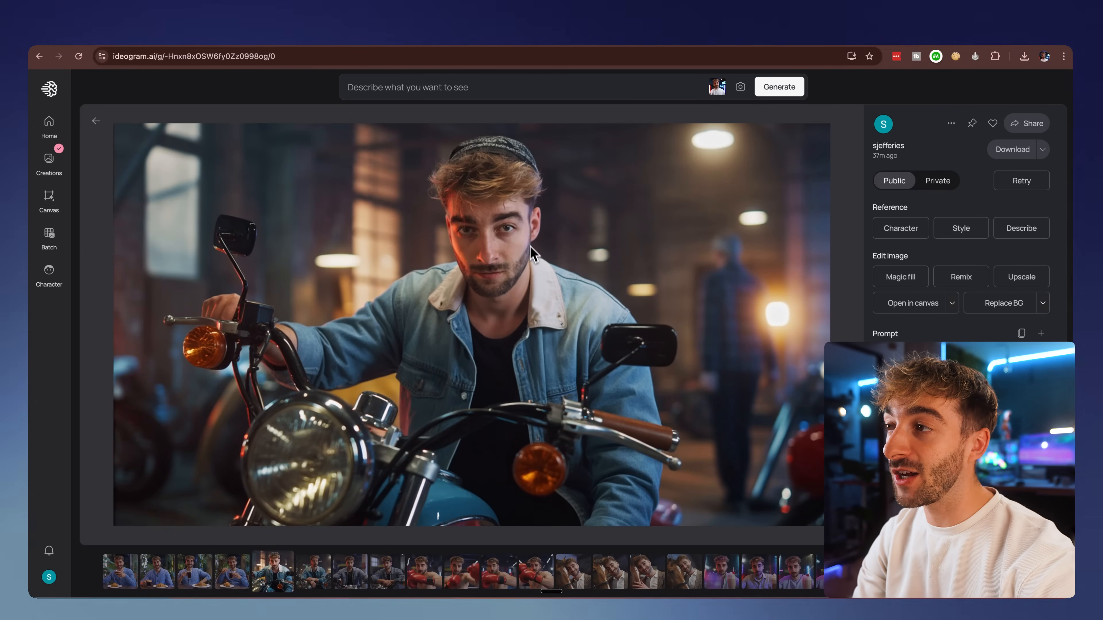
{"action": "key", "text": "Right"}
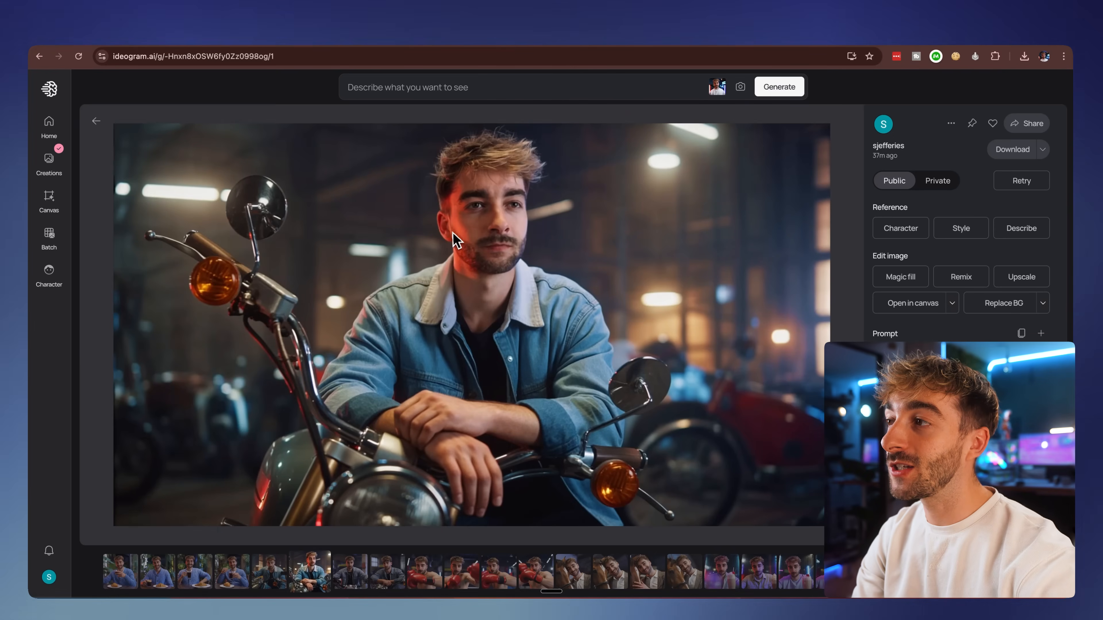
{"action": "key", "text": "Right"}
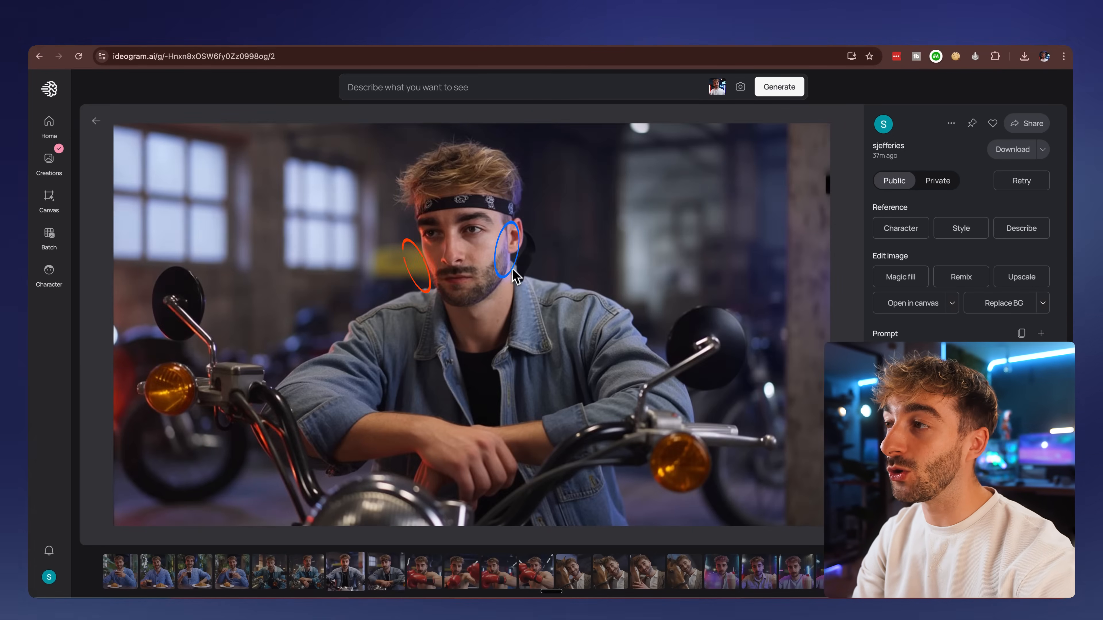
{"action": "key", "text": "Right"}
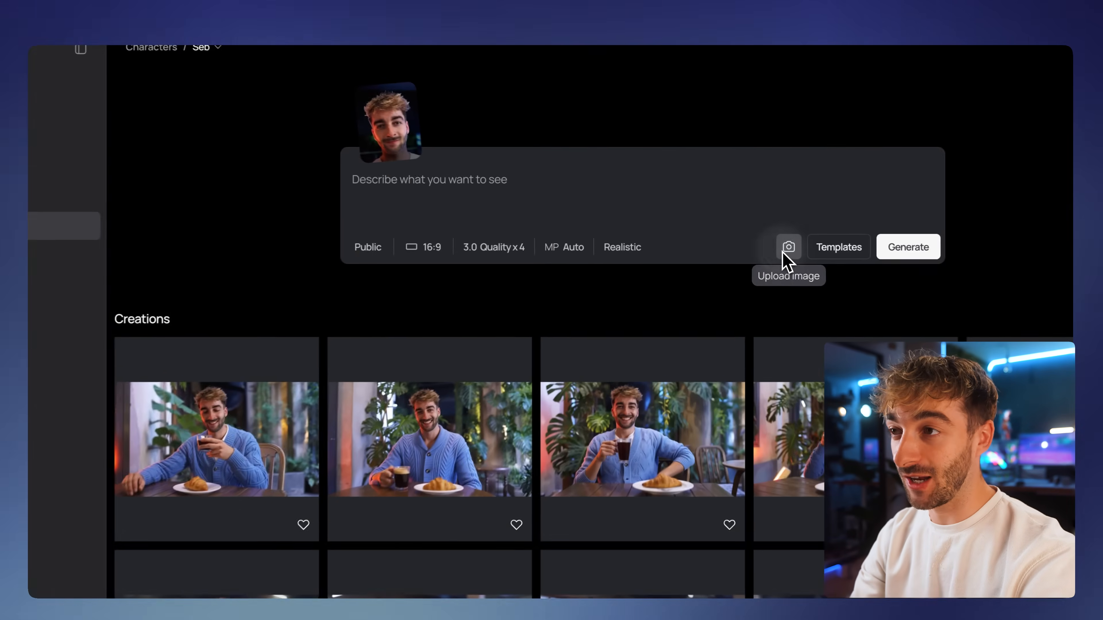
Upload the cliffside beach selfie PNG from the IDEOGRAM folder to the named character's prompt.
{"action": "left_click", "coordinate": [761, 247]}
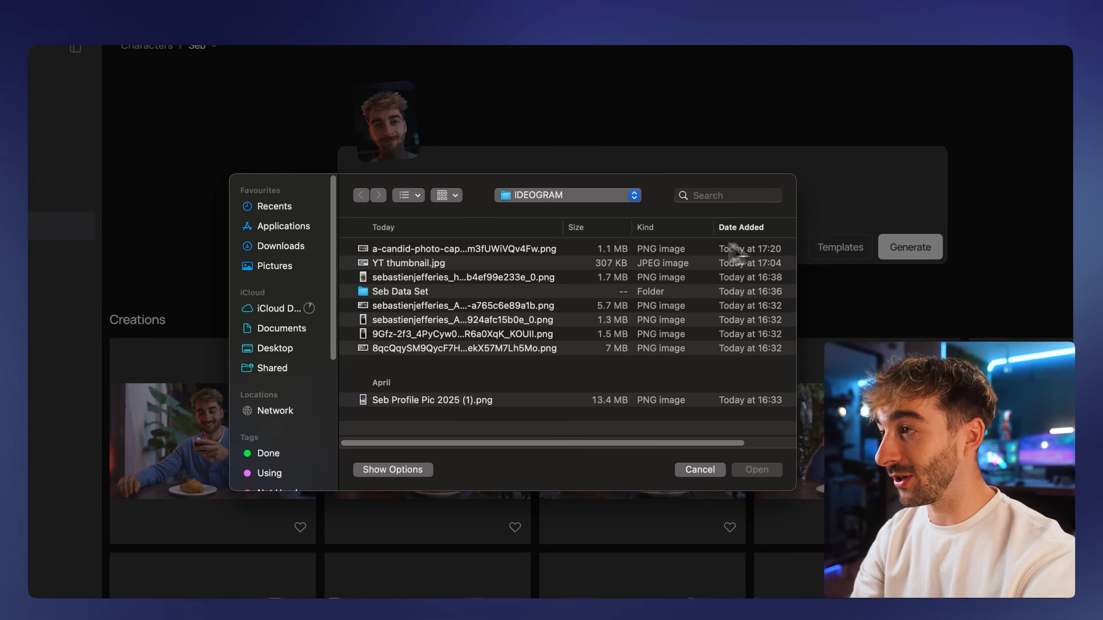
{"action": "left_click", "coordinate": [499, 348]}
{"action": "left_click", "coordinate": [756, 470]}
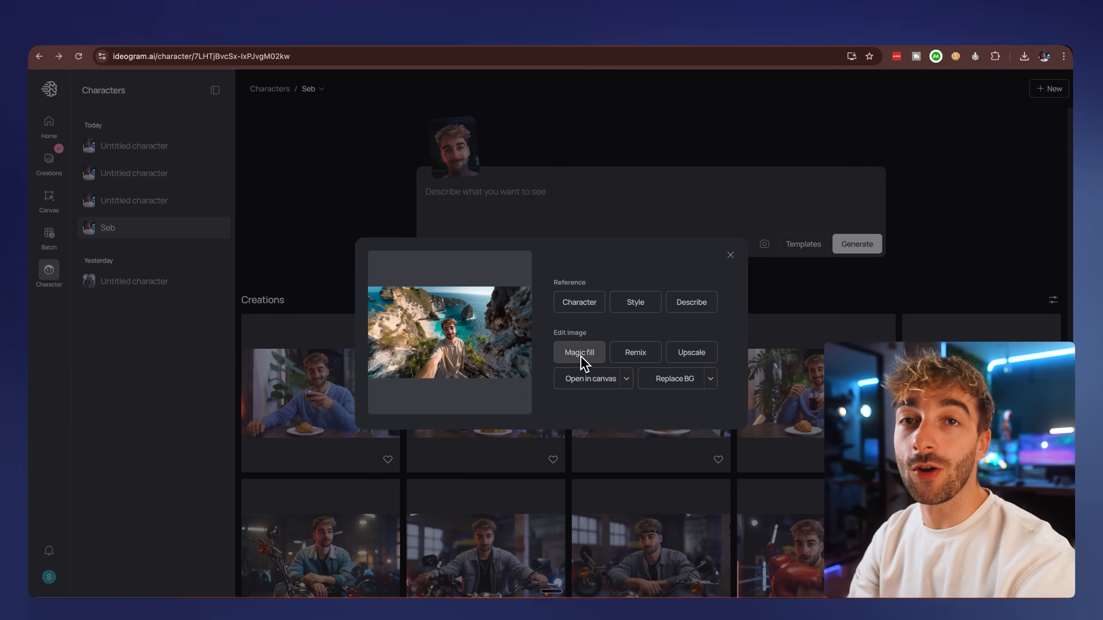
Start a Magic Fill on the uploaded selfie, mask the man's whole head including the hair, and accept the mask.
{"action": "left_click", "coordinate": [584, 363]}
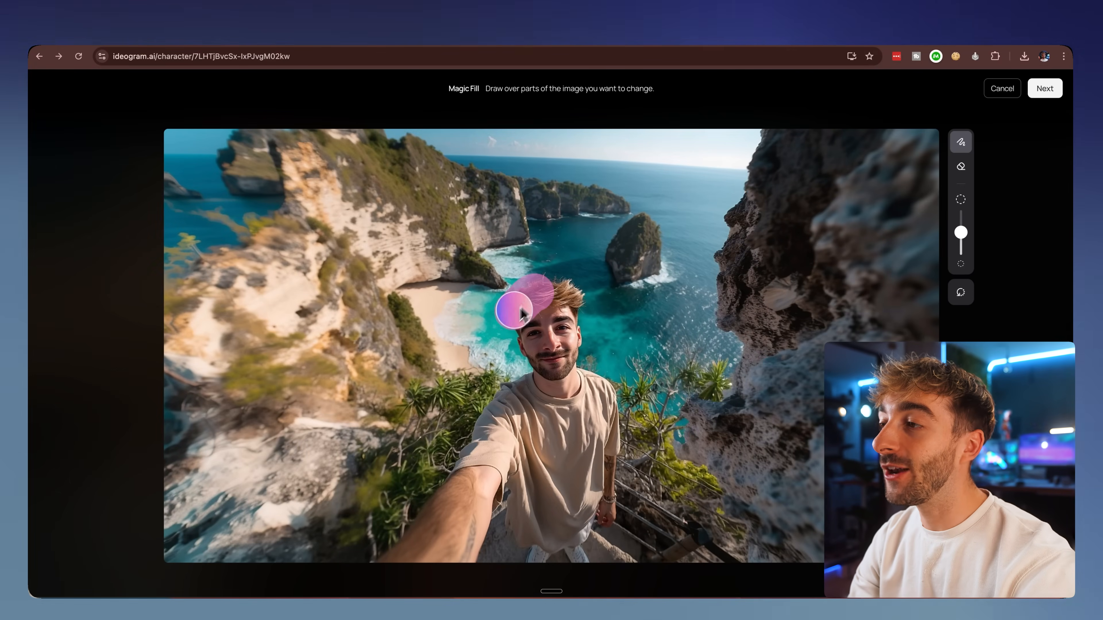
{"action": "mouse_move", "coordinate": [534, 372]}
{"action": "left_mouse_down"}
{"action": "mouse_move", "coordinate": [556, 372]}
{"action": "mouse_move", "coordinate": [569, 355]}
{"action": "mouse_move", "coordinate": [582, 321]}
{"action": "mouse_move", "coordinate": [572, 286]}
{"action": "mouse_move", "coordinate": [545, 291]}
{"action": "mouse_move", "coordinate": [548, 338]}
{"action": "left_mouse_up"}
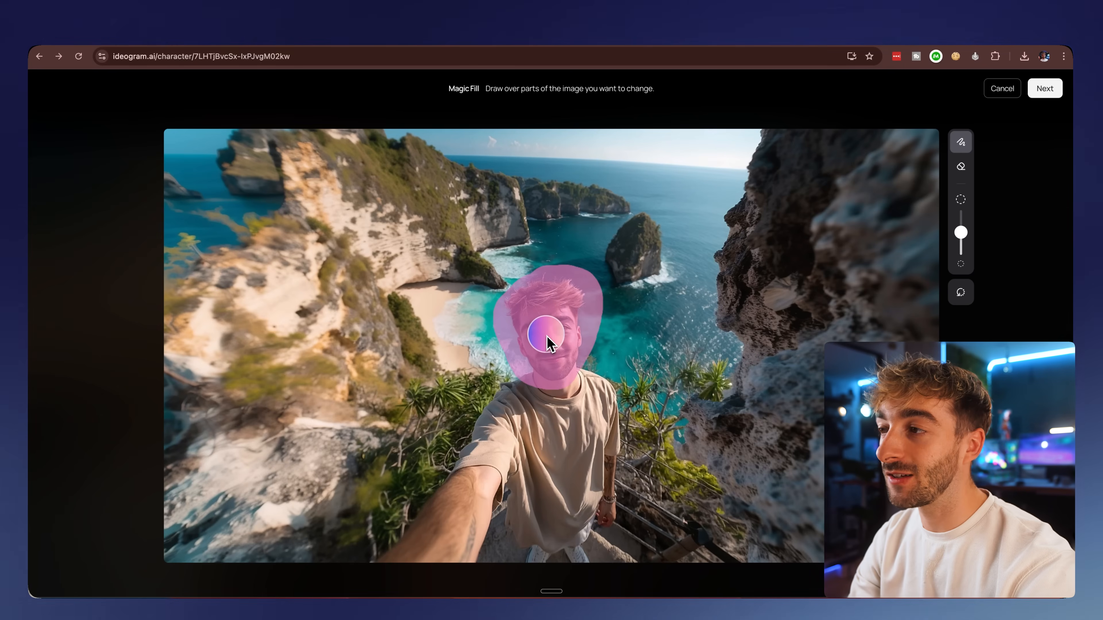
{"action": "left_click", "coordinate": [1044, 89]}
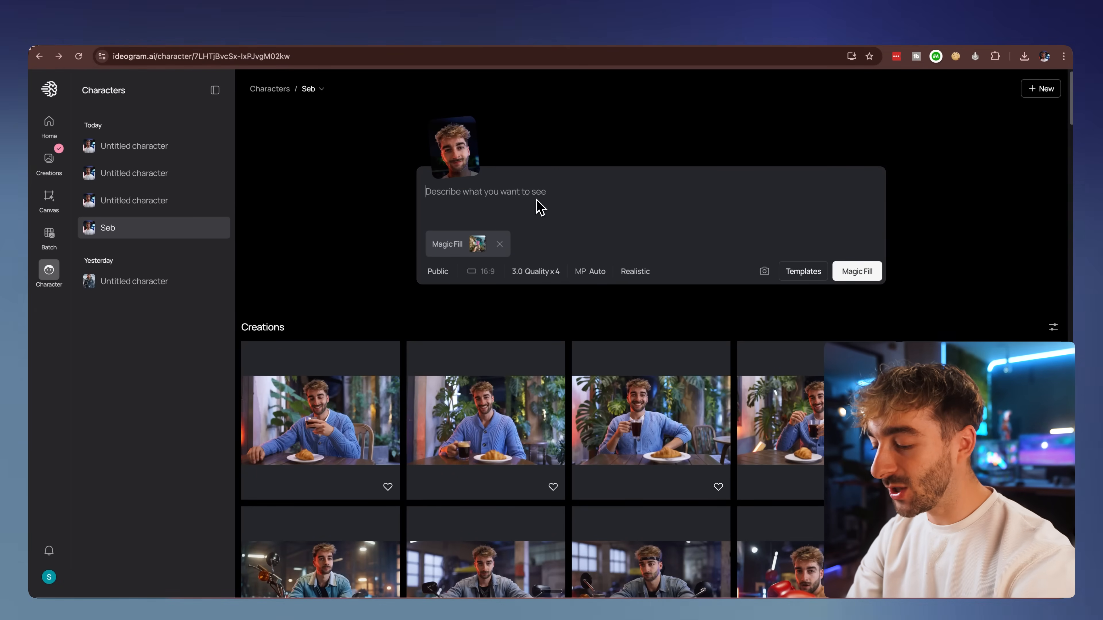
Run the Magic Fill on the masked beach selfie with the prompt "replace with my face".
{"action": "type", "text": "replace with my face"}
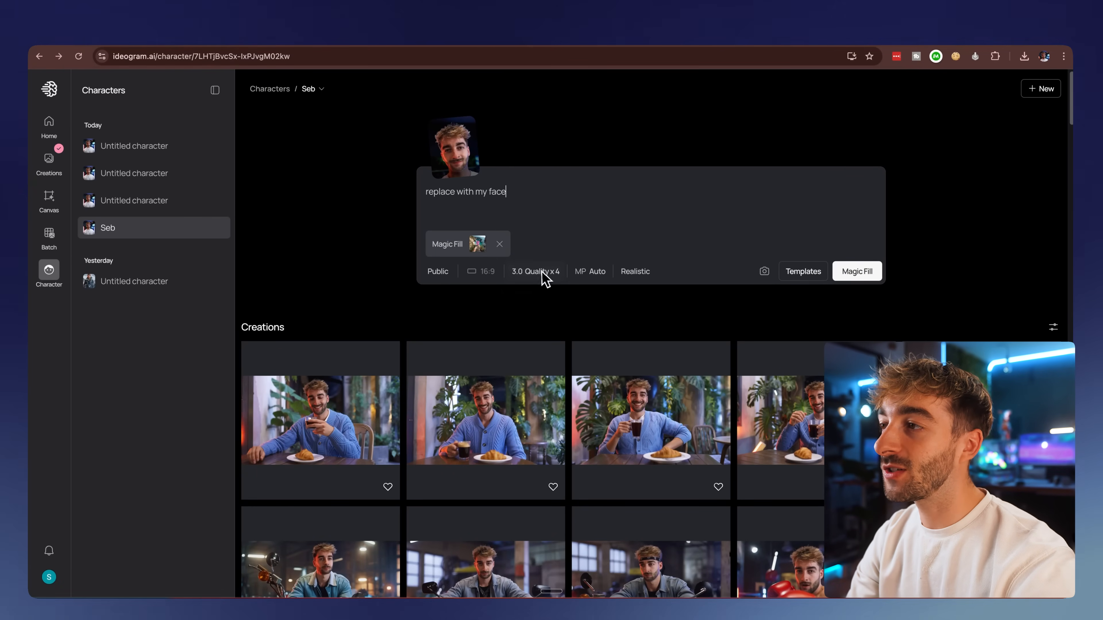
{"action": "left_click", "coordinate": [849, 281]}
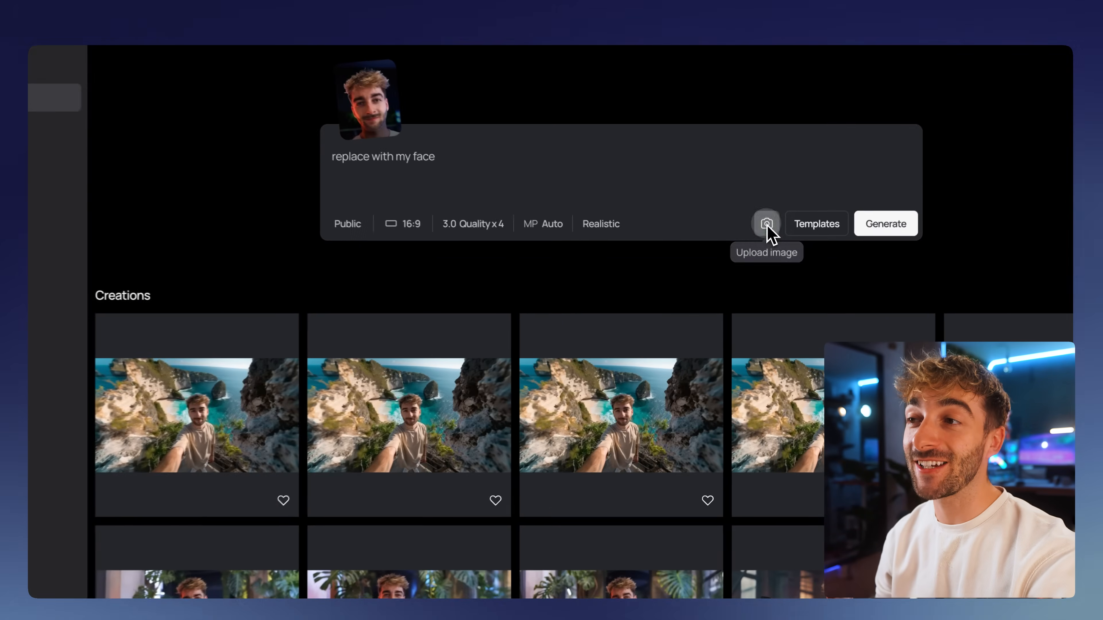
Upload YT thumbnail.jpg, mask the pilot's head in the plane window, and run Magic Fill with the same face-replacement prompt.
{"action": "left_click", "coordinate": [764, 244]}
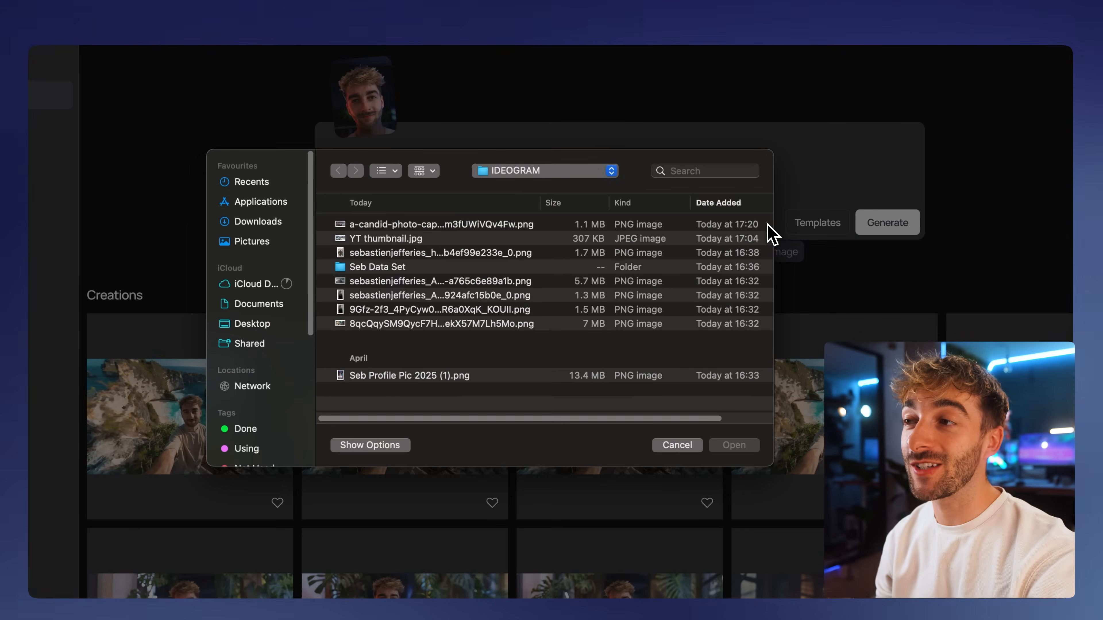
{"action": "left_click", "coordinate": [387, 239]}
{"action": "left_click", "coordinate": [738, 445]}
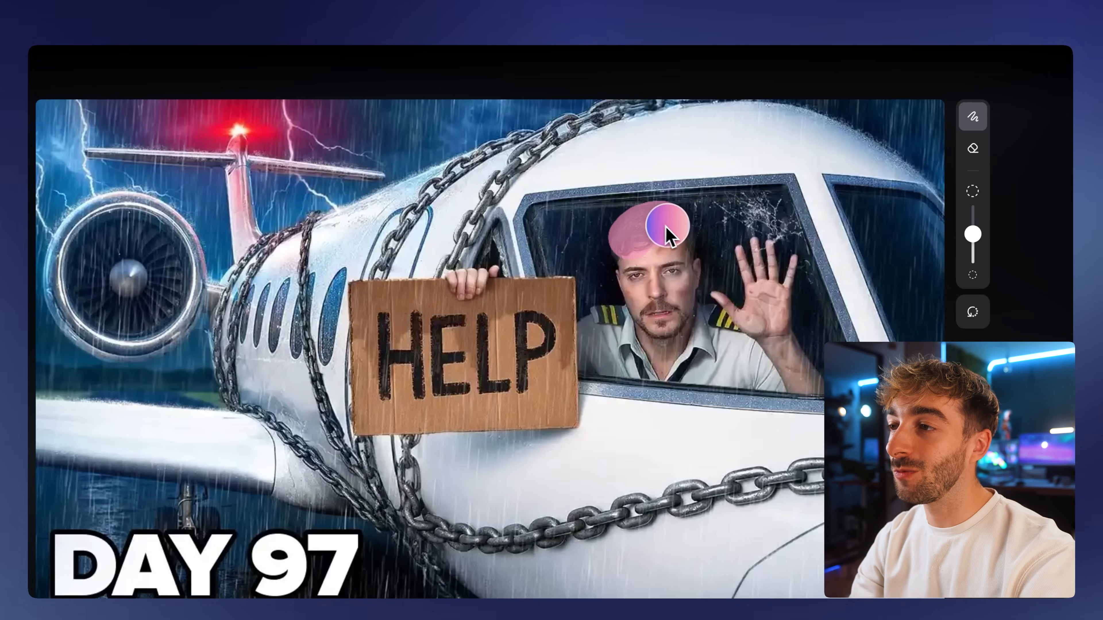
{"action": "mouse_move", "coordinate": [669, 236]}
{"action": "left_mouse_down"}
{"action": "mouse_move", "coordinate": [679, 295]}
{"action": "mouse_move", "coordinate": [653, 306]}
{"action": "left_mouse_up"}
{"action": "left_click", "coordinate": [1044, 104]}
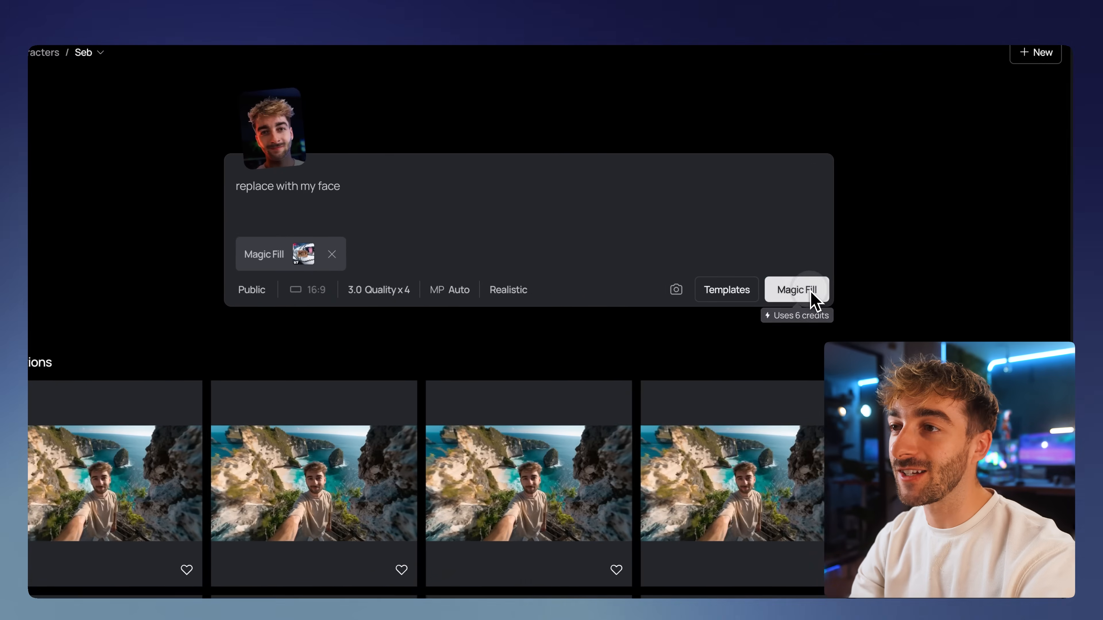
{"action": "left_click", "coordinate": [882, 313]}
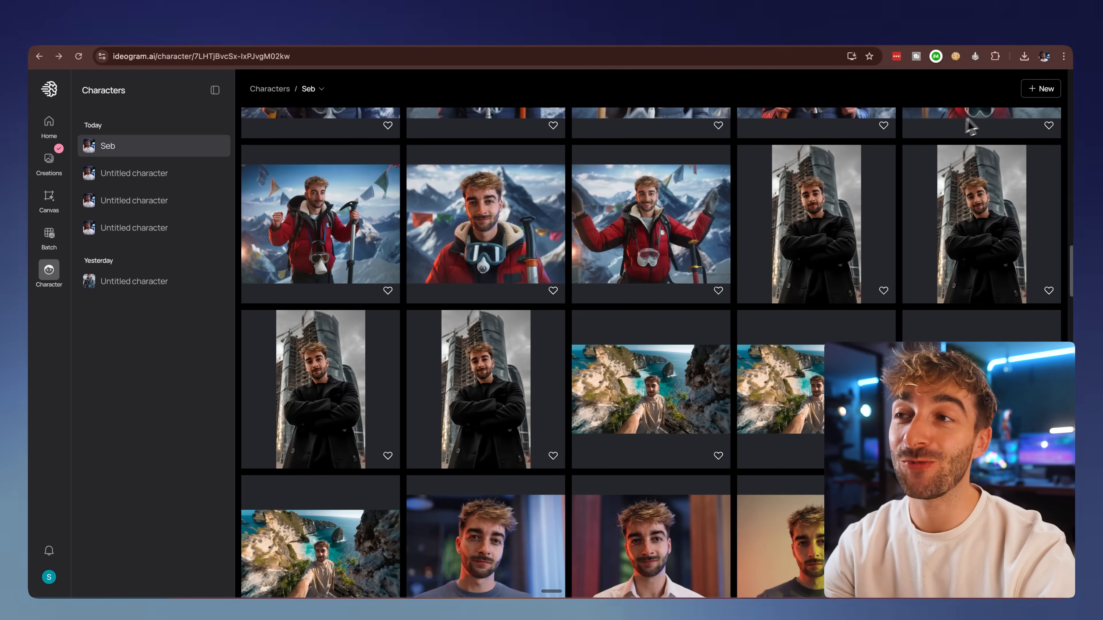
Download a portrait of the character in a black coat before the high-rise and save it to the IDEOGRAM folder.
{"action": "mouse_move", "coordinate": [878, 191]}
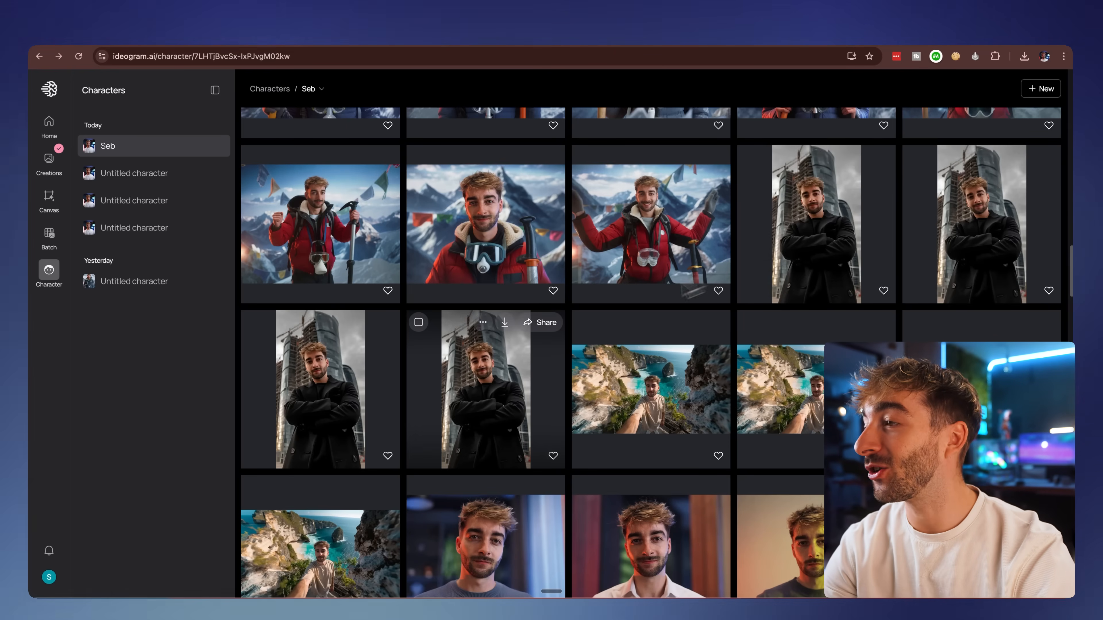
{"action": "left_click", "coordinate": [508, 334]}
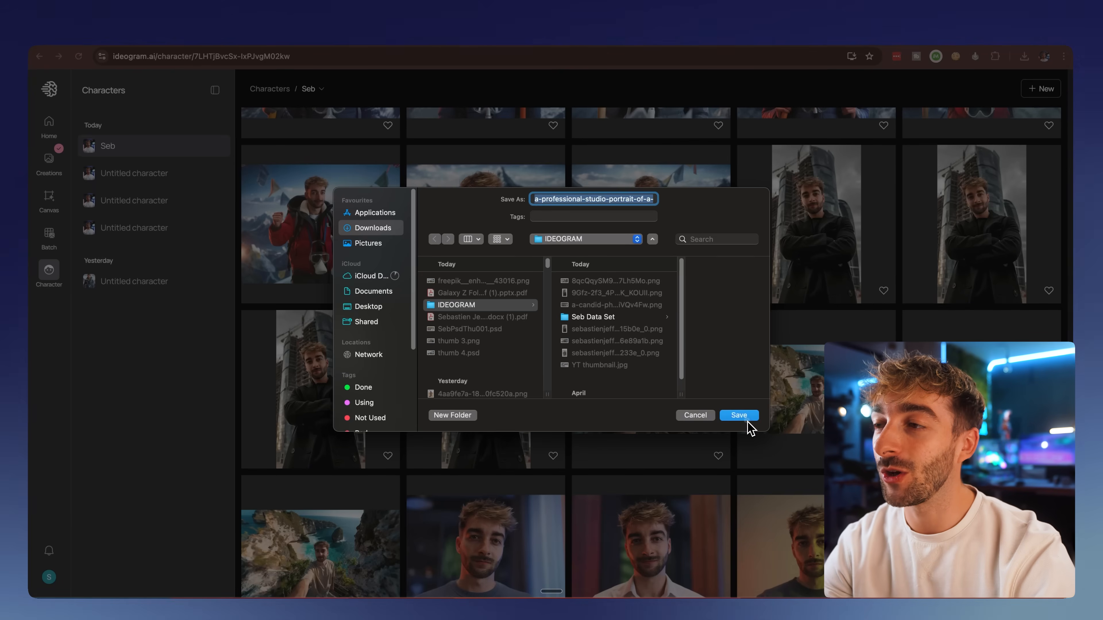
{"action": "left_click", "coordinate": [746, 417]}
Open higgsfield.ai in a new browser tab and go to its video creation page.
{"action": "key", "text": "super+t"}
{"action": "type", "text": "h"}
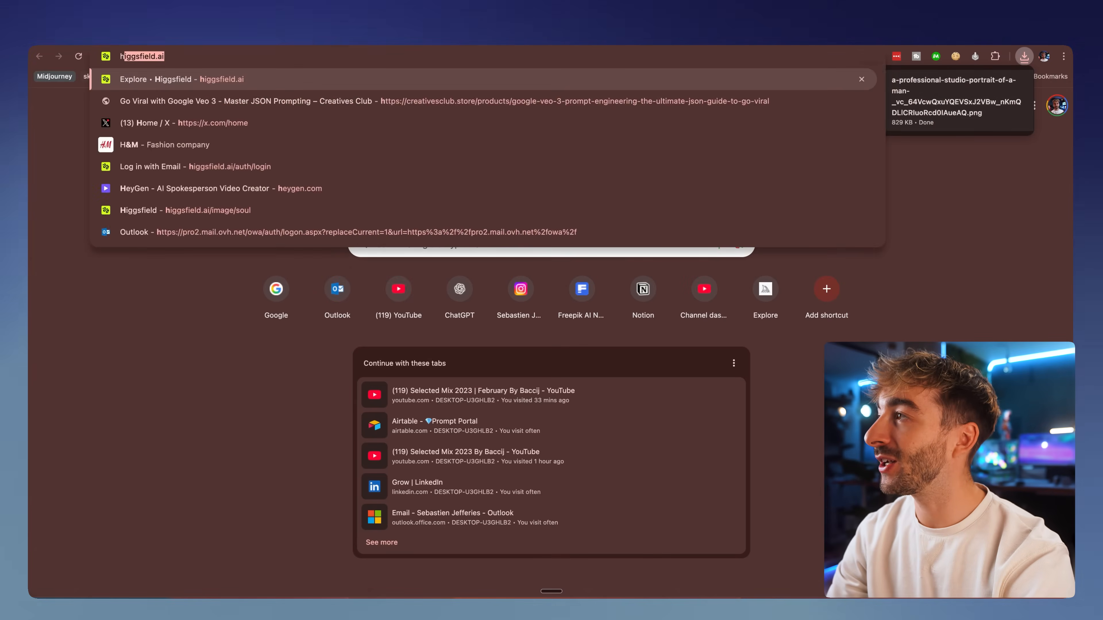
{"action": "key", "text": "Return"}
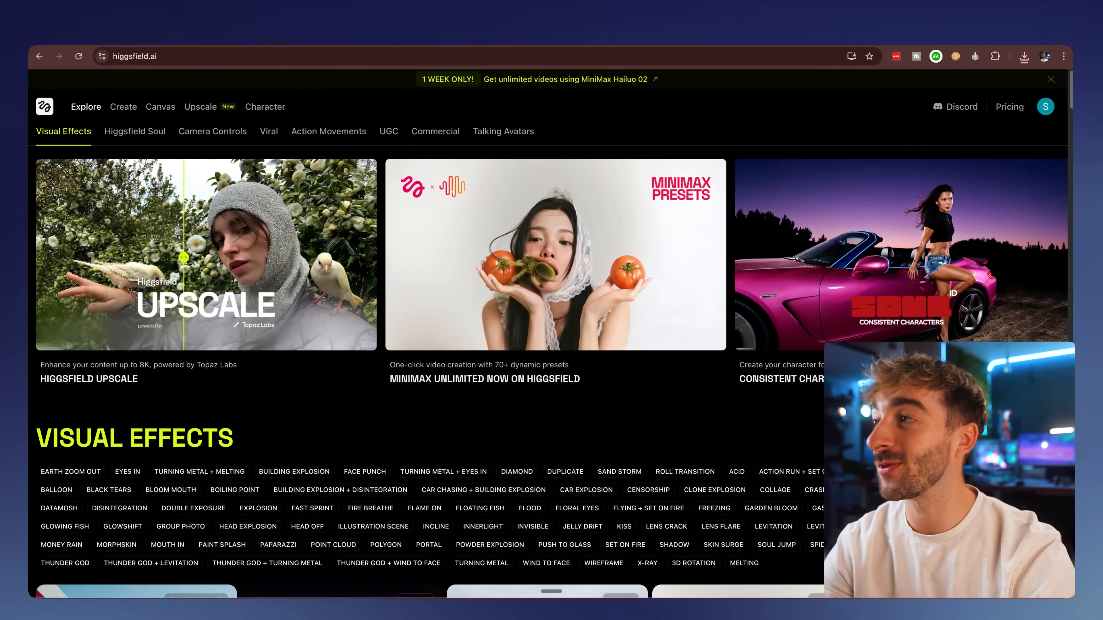
{"action": "scroll", "coordinate": [623, 255], "scroll_direction": "down", "scroll_amount": 10}
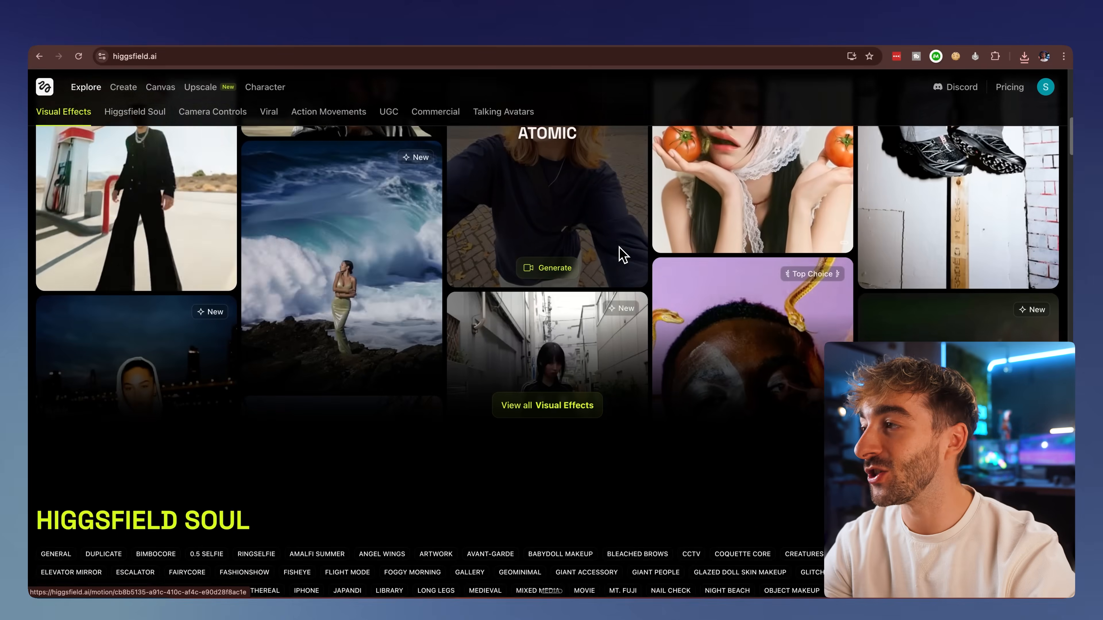
{"action": "scroll", "coordinate": [623, 255], "scroll_direction": "up", "scroll_amount": 3}
{"action": "mouse_move", "coordinate": [126, 89]}
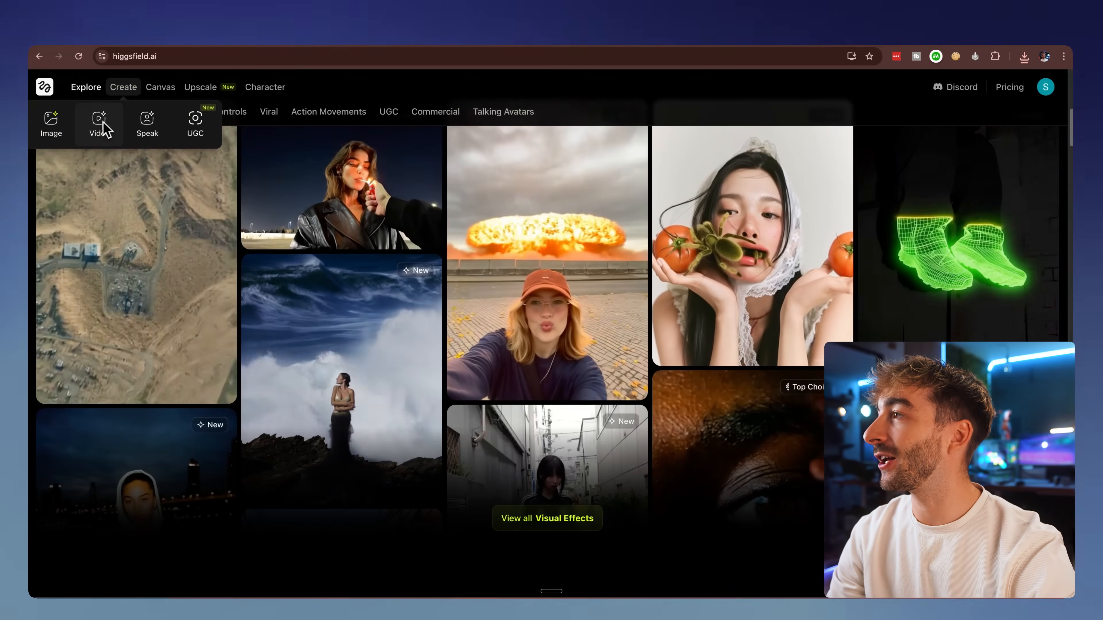
{"action": "left_click", "coordinate": [103, 126]}
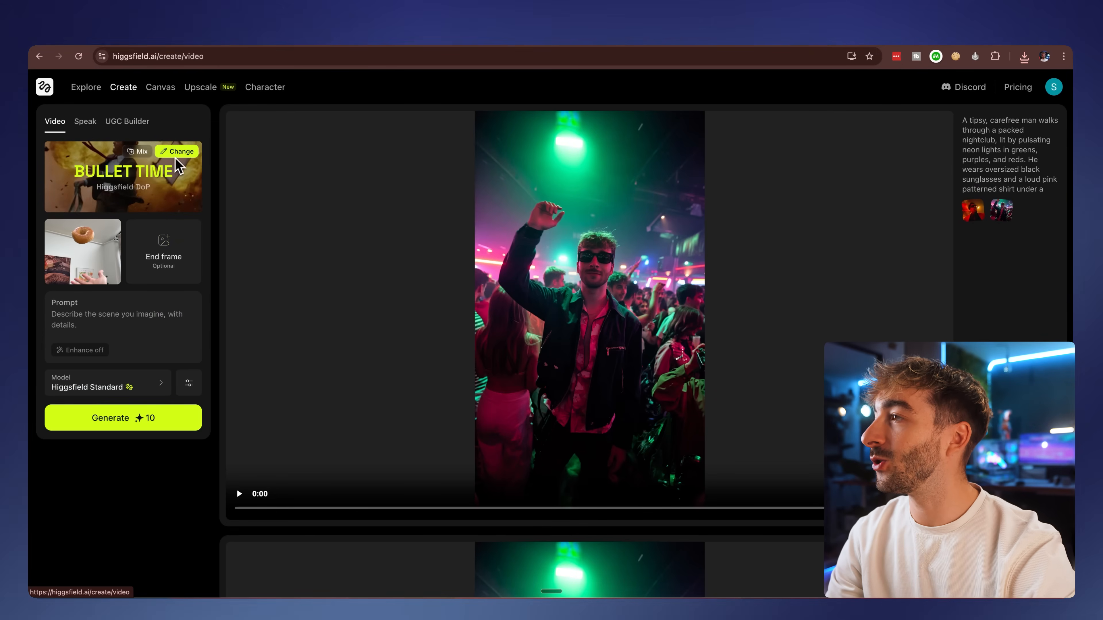
Generate a video with the Building Explosion effect, using the downloaded black-coat portrait in place of the current start image.
{"action": "left_click", "coordinate": [178, 152]}
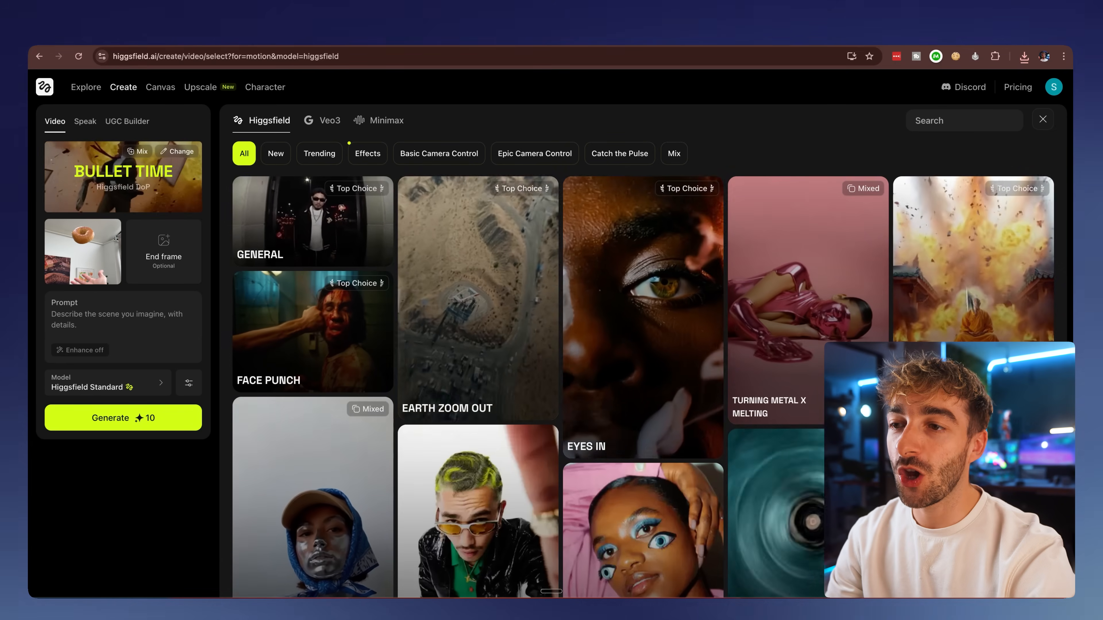
{"action": "left_click", "coordinate": [973, 312]}
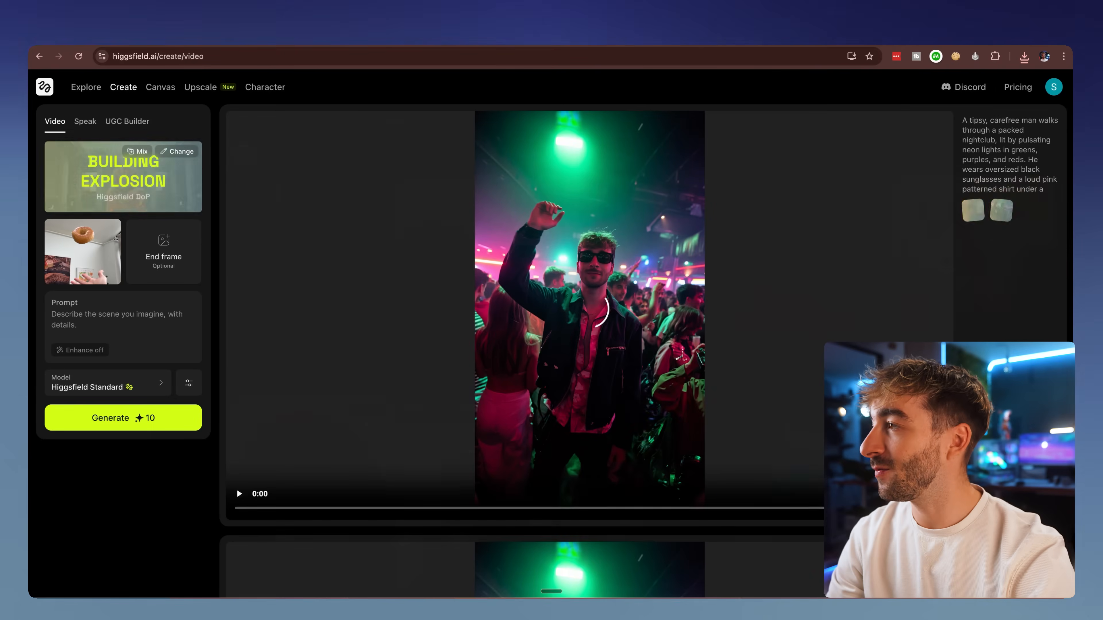
{"action": "left_click", "coordinate": [121, 220]}
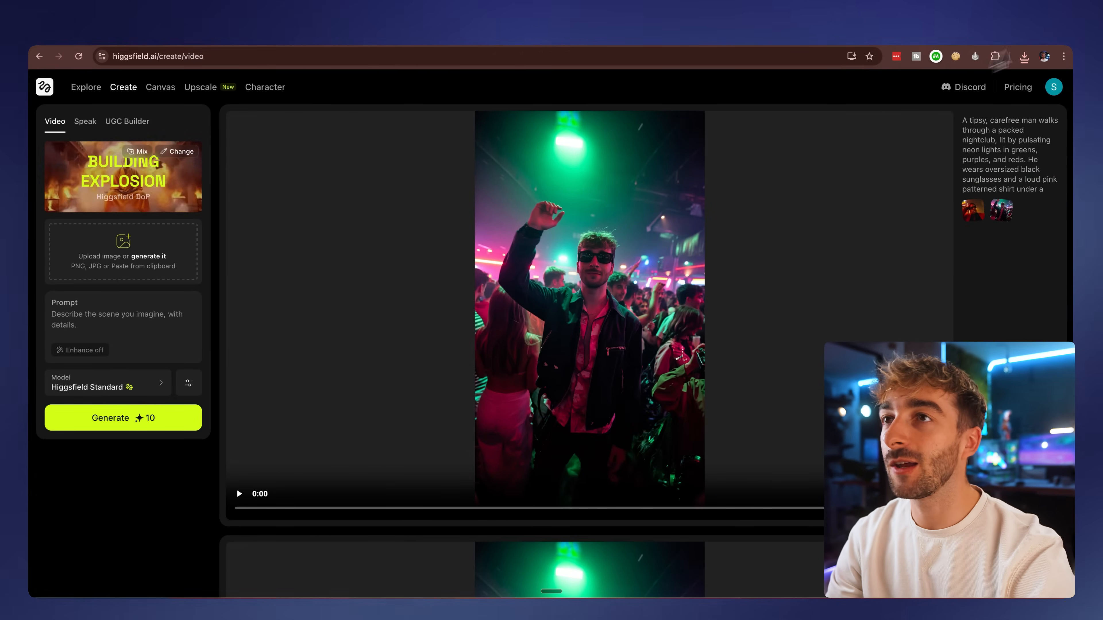
{"action": "left_click", "coordinate": [1024, 57]}
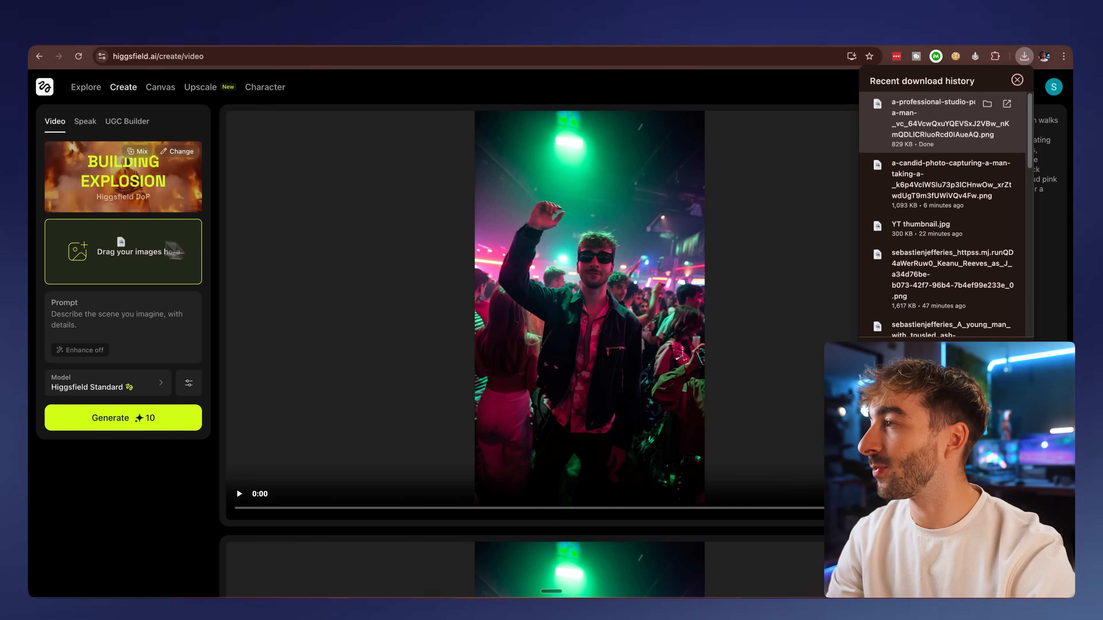
{"action": "left_click_drag", "start_coordinate": [121, 243], "coordinate": [117, 251]}
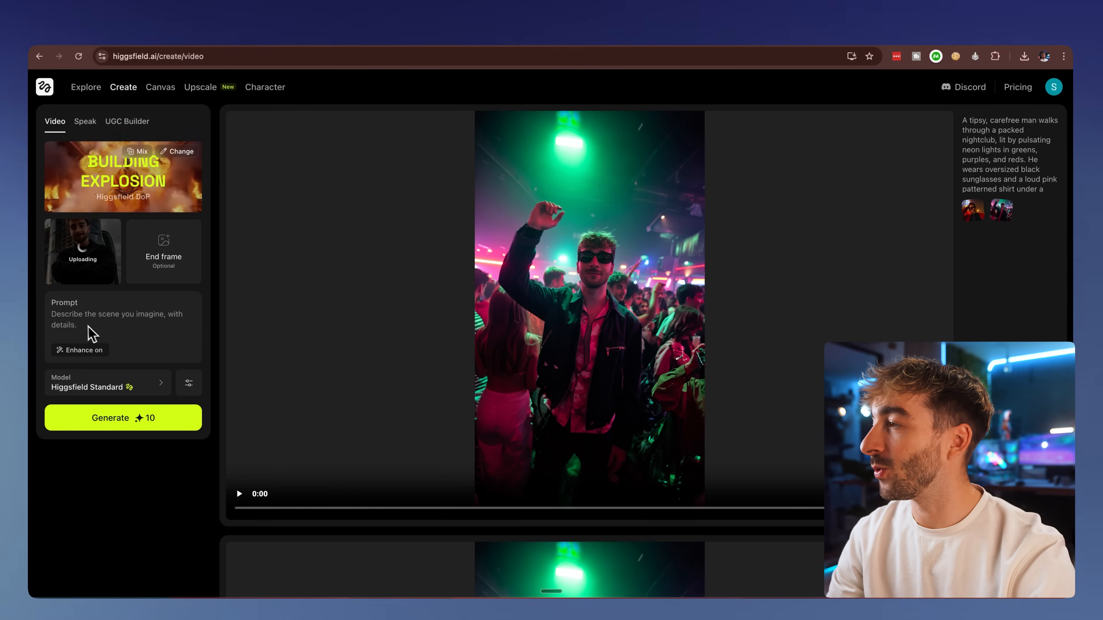
{"action": "left_click", "coordinate": [144, 421]}
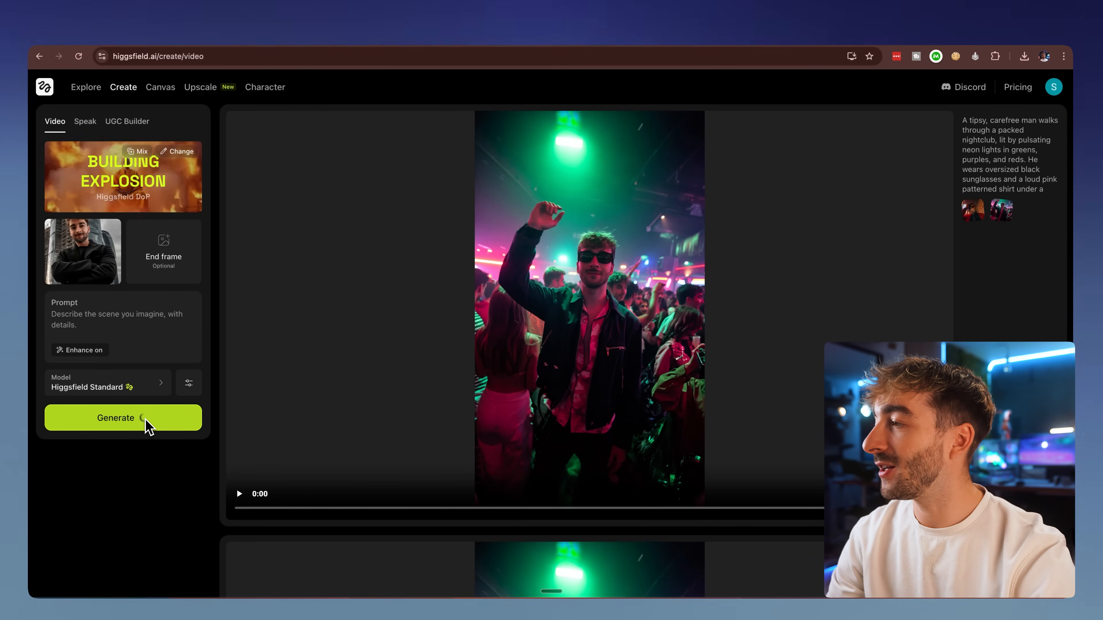